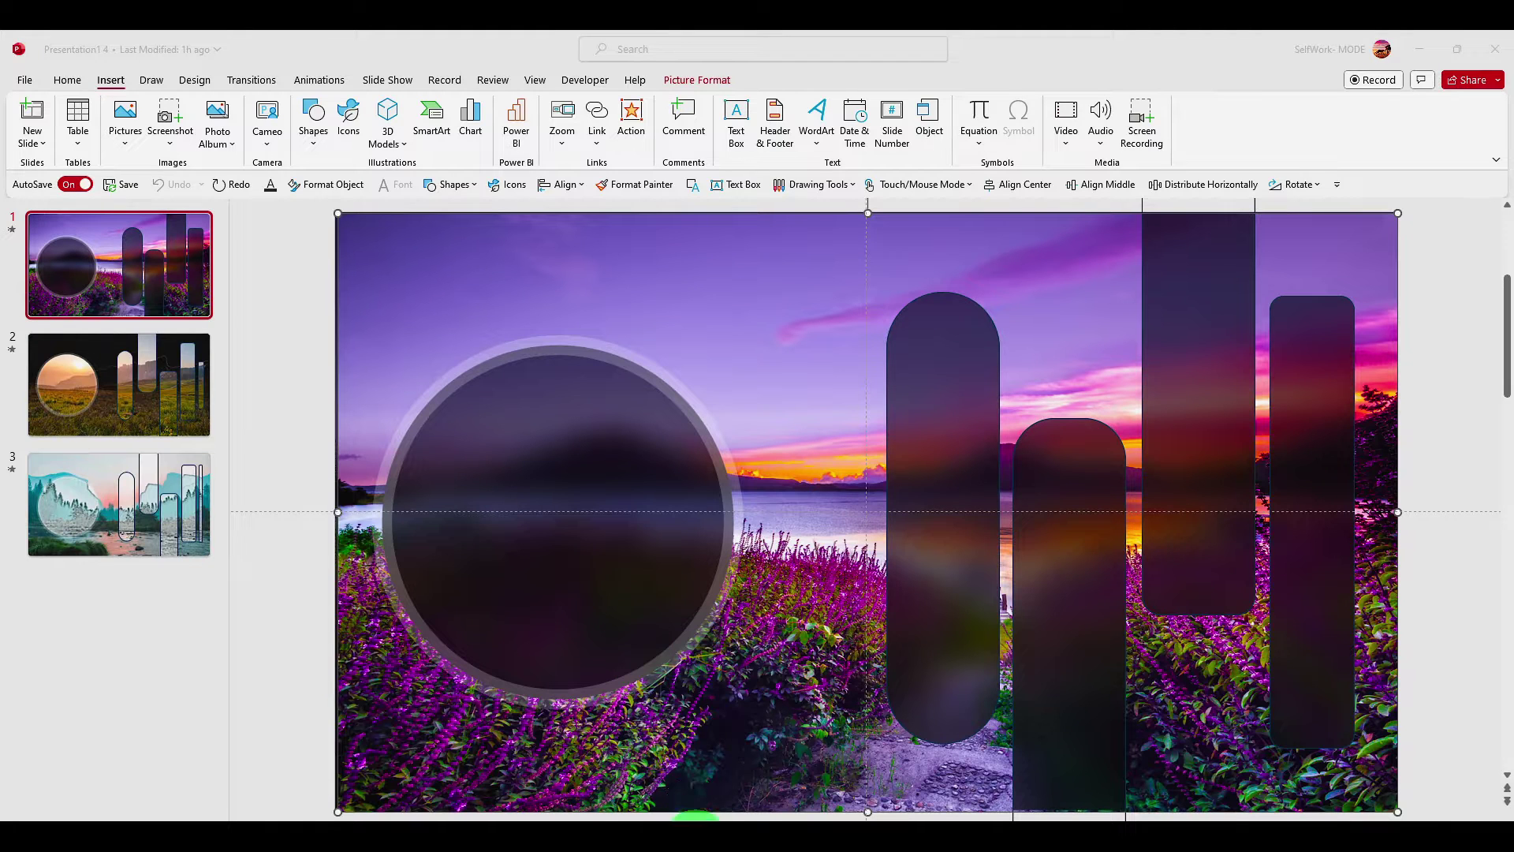
# View the note showing the tutorial title, then put it away to reveal the slide.
pyautogui.click(677, 817)
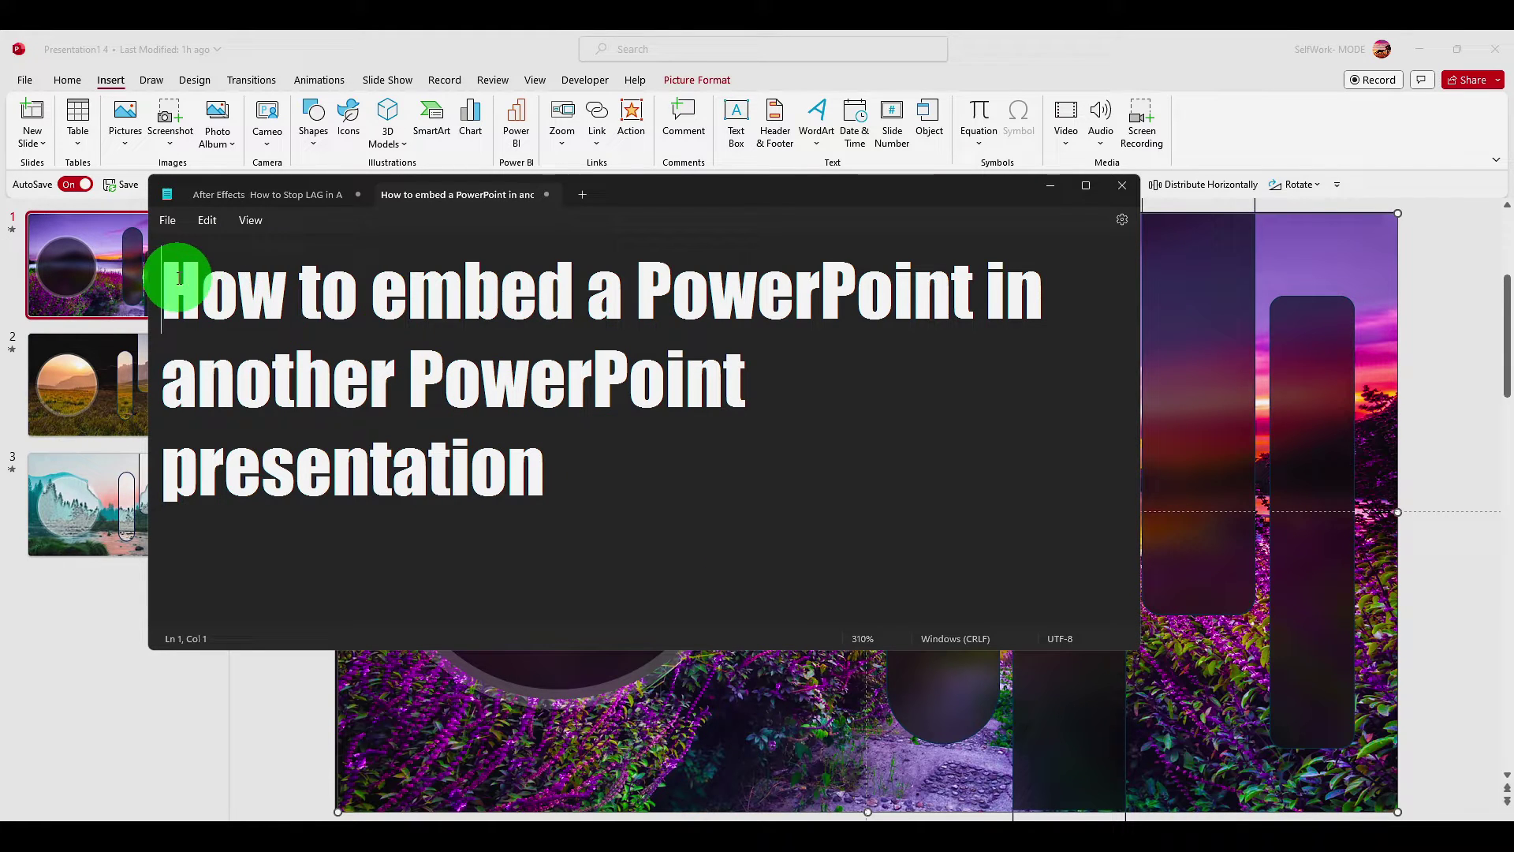
pyautogui.moveTo(166, 286)
pyautogui.mouseDown()
pyautogui.moveTo(617, 287)
pyautogui.moveTo(648, 381)
pyautogui.mouseUp()
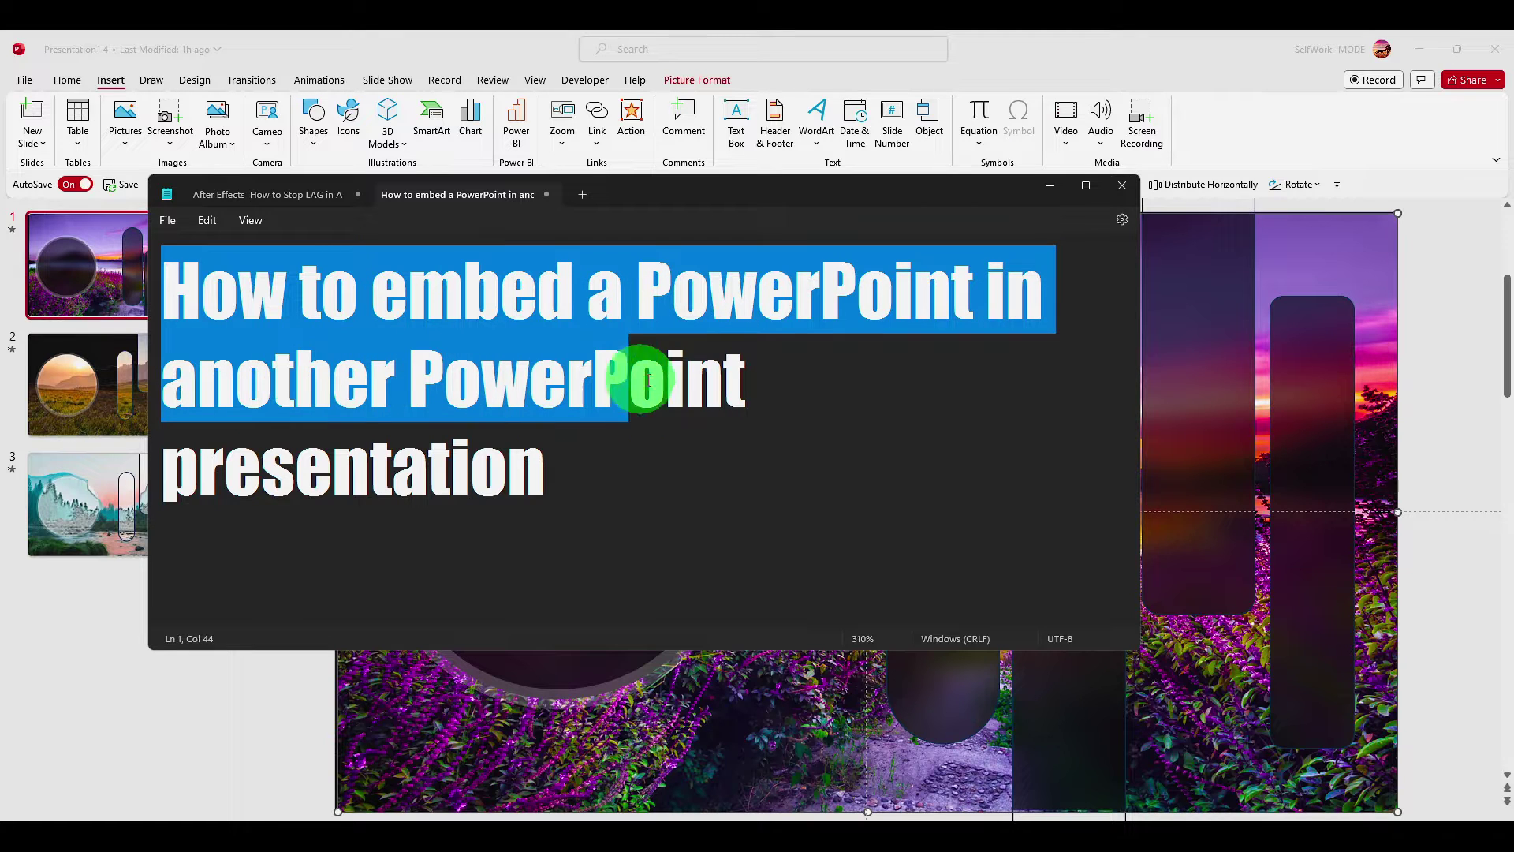
pyautogui.click(1050, 184)
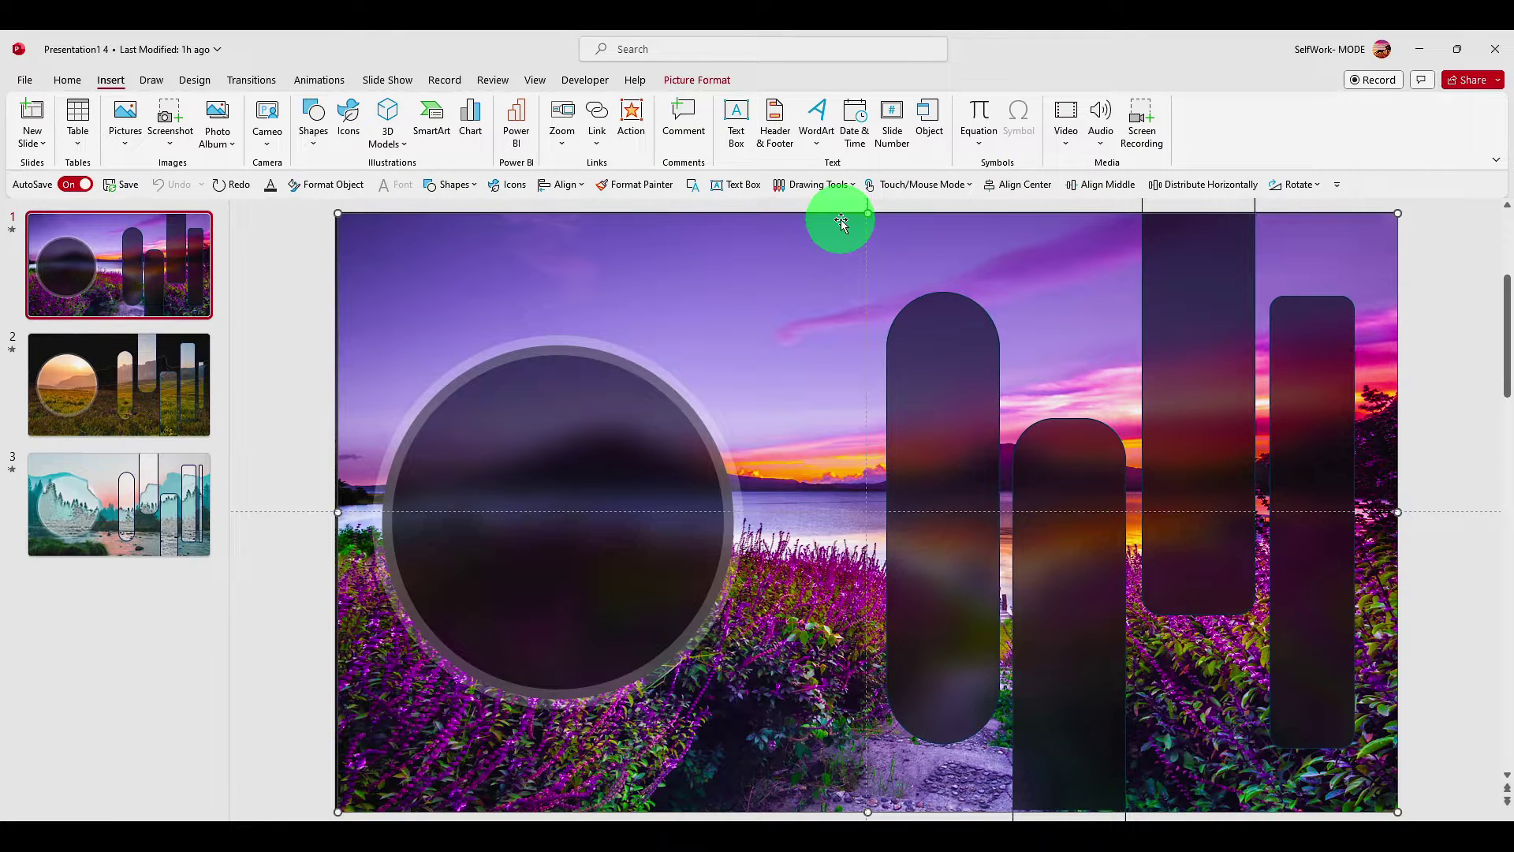
# Choose ppt765F.pptm as an existing file to embed as an object on slide 1.
pyautogui.click(67, 82)
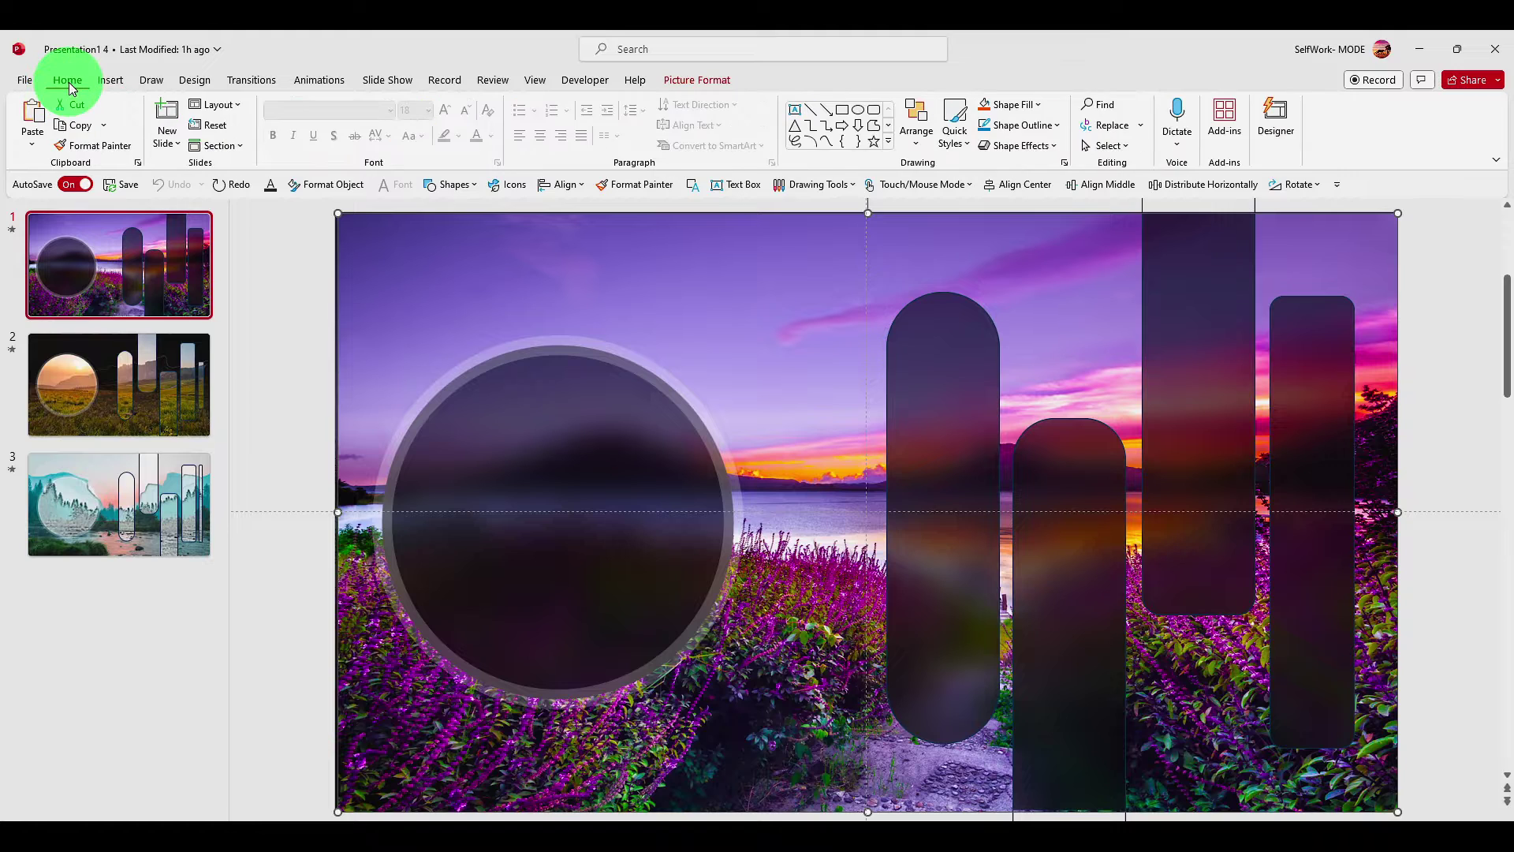
pyautogui.click(119, 90)
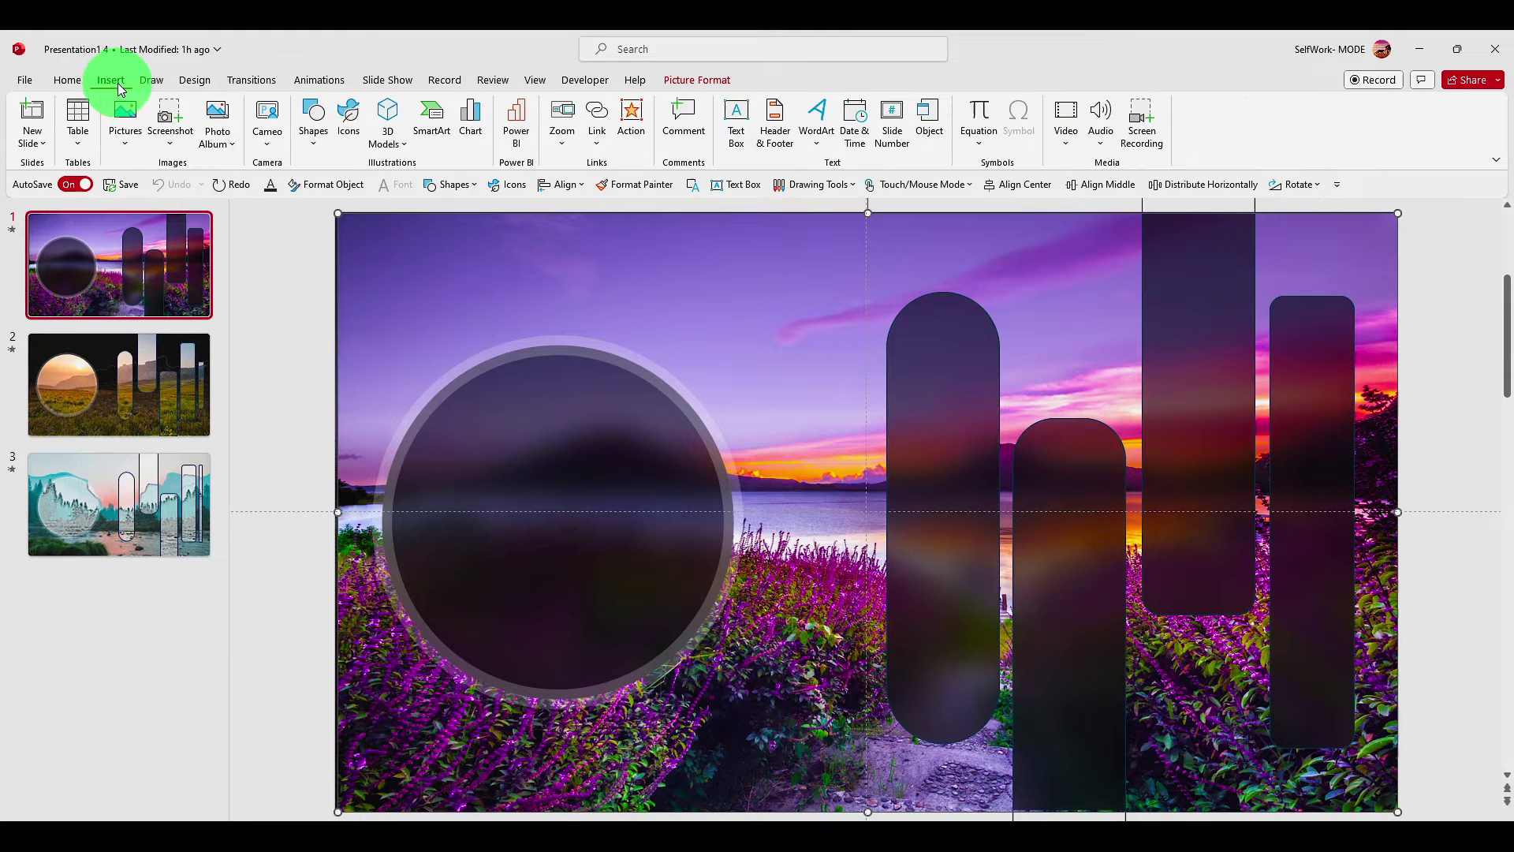
pyautogui.click(928, 126)
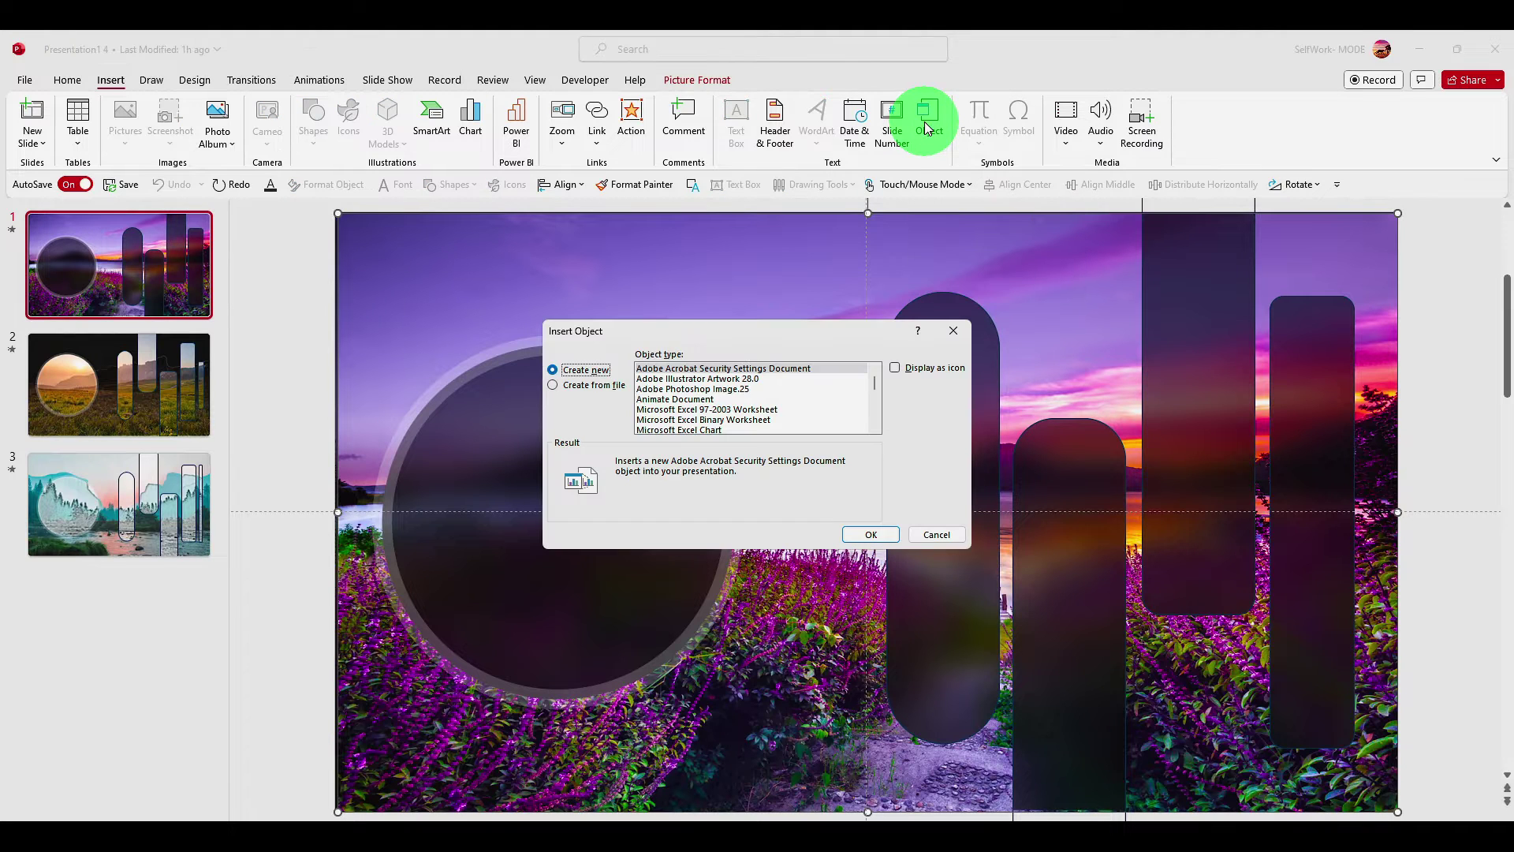
pyautogui.click(617, 387)
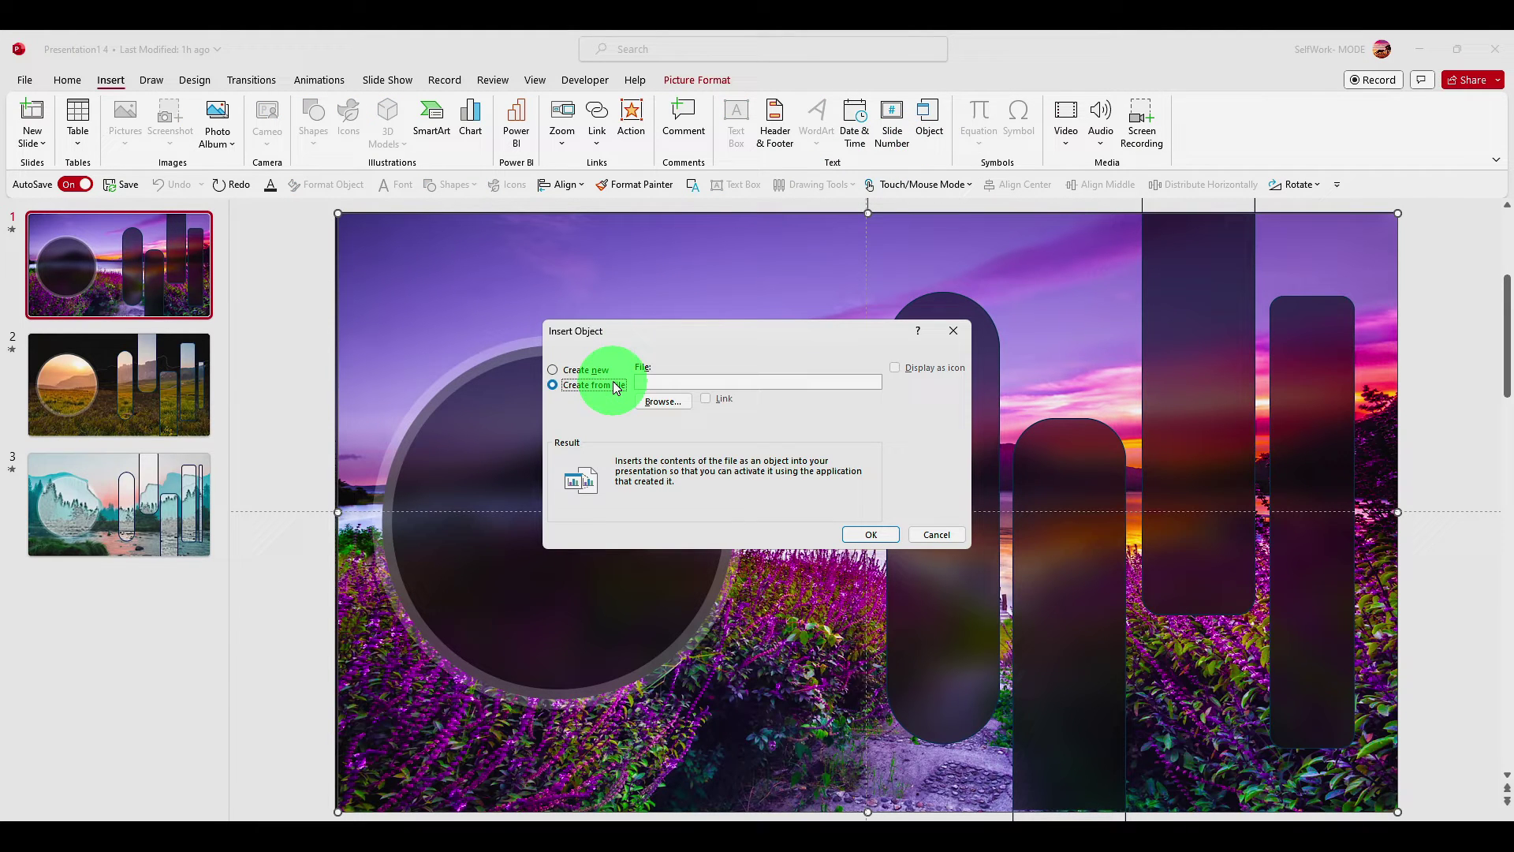
pyautogui.click(657, 401)
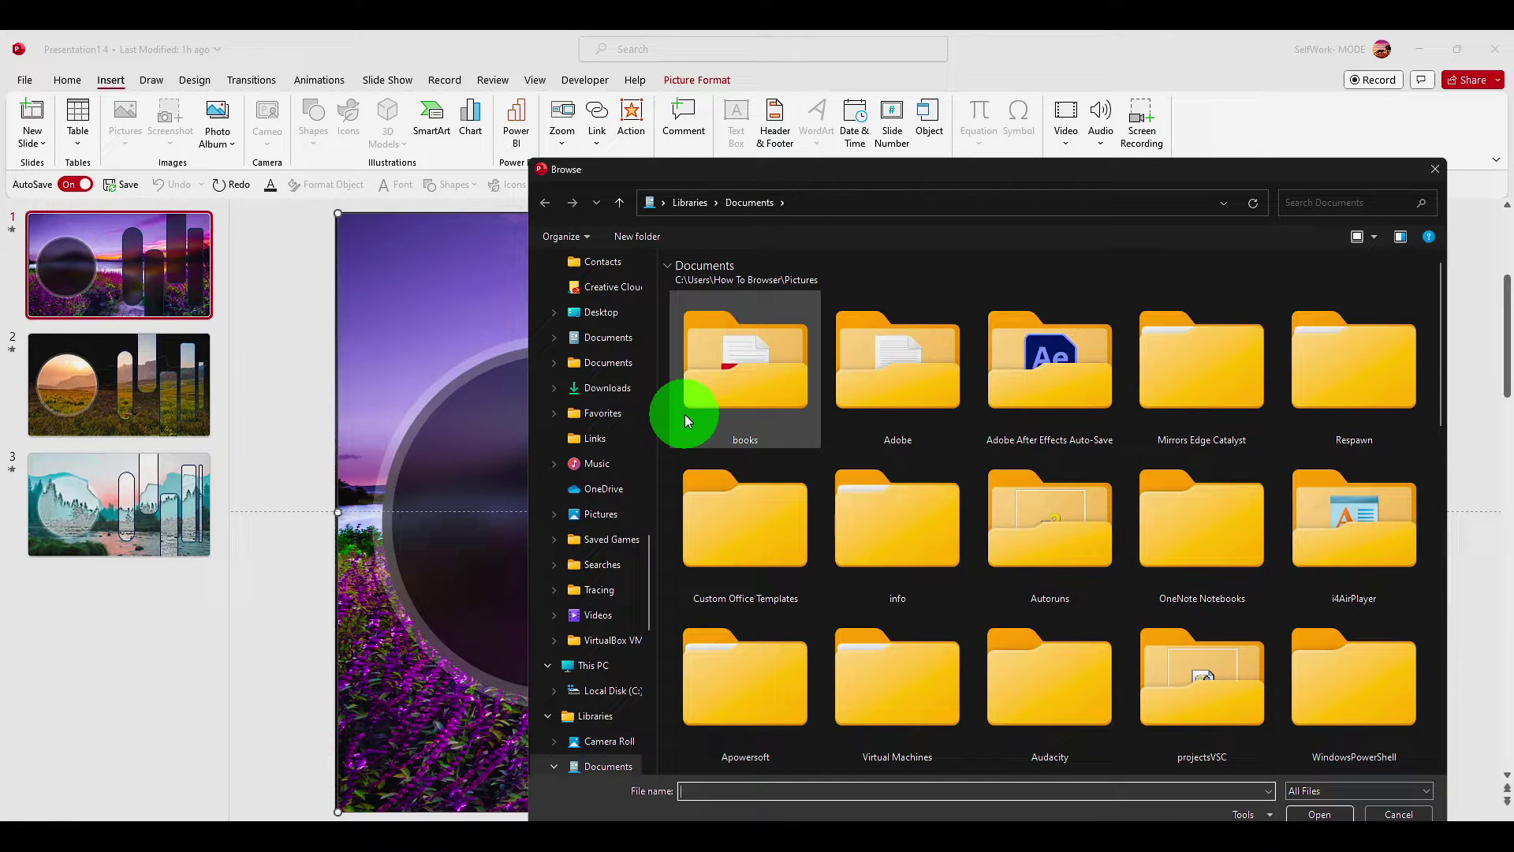
pyautogui.scroll(-3, 698, 407)
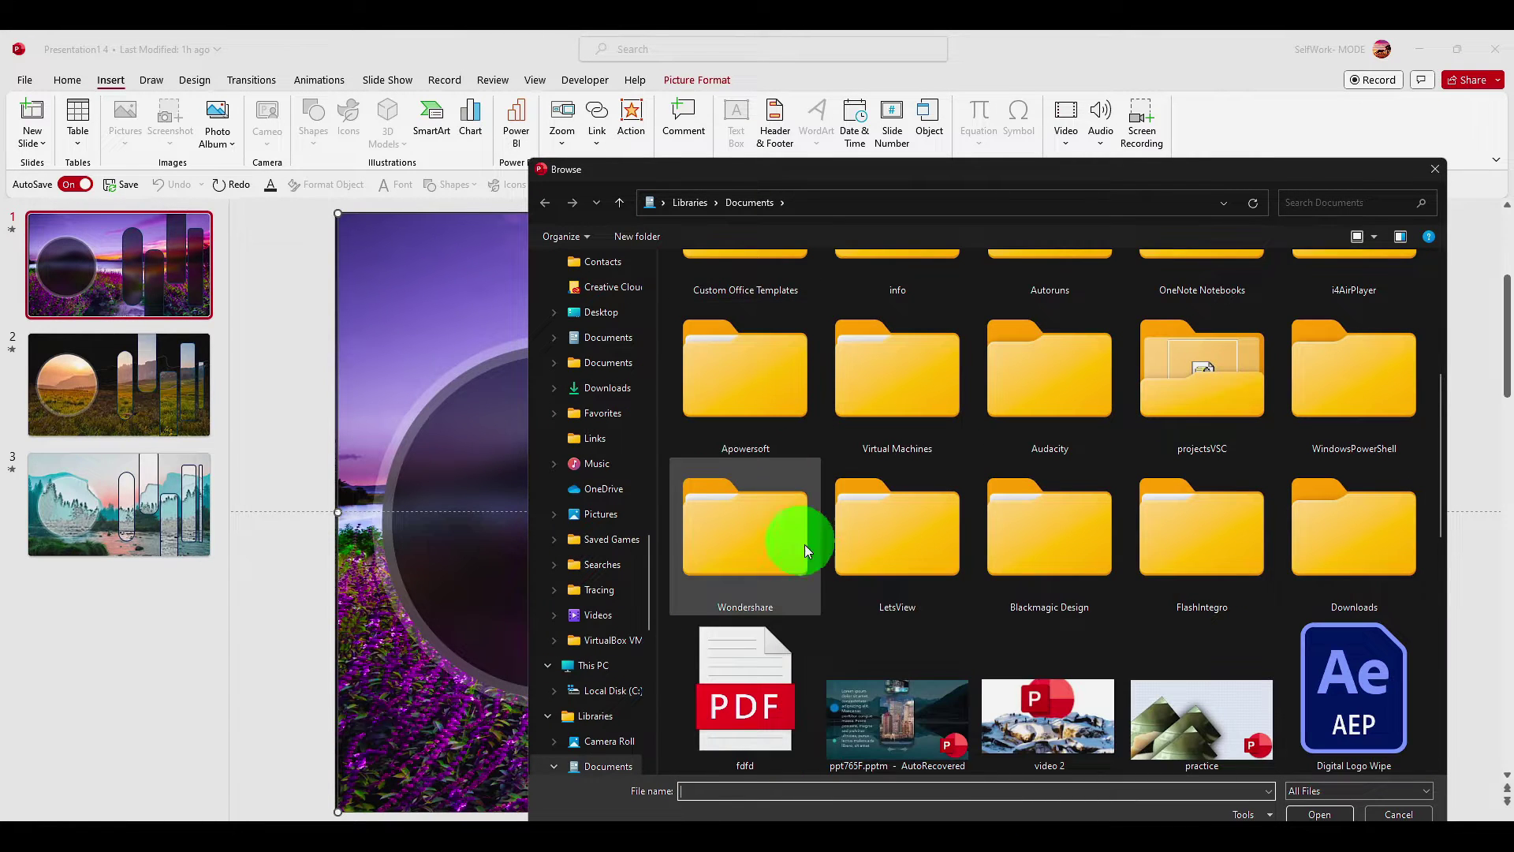
pyautogui.doubleClick(892, 685)
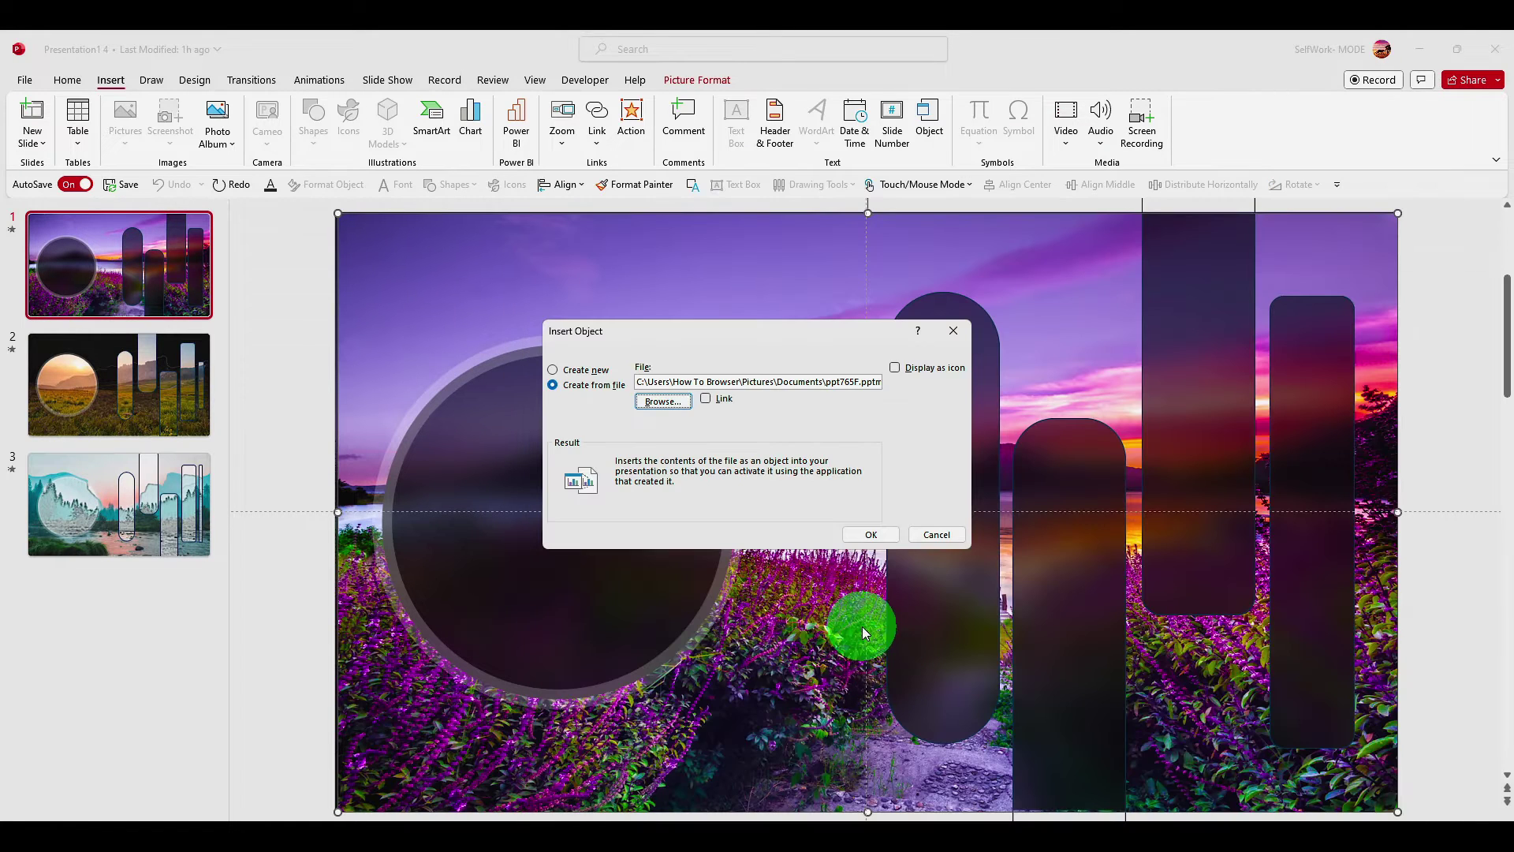
# Embed ppt765F.pptm, drag it left over the circle, and nudge it slightly up.
pyautogui.click(871, 535)
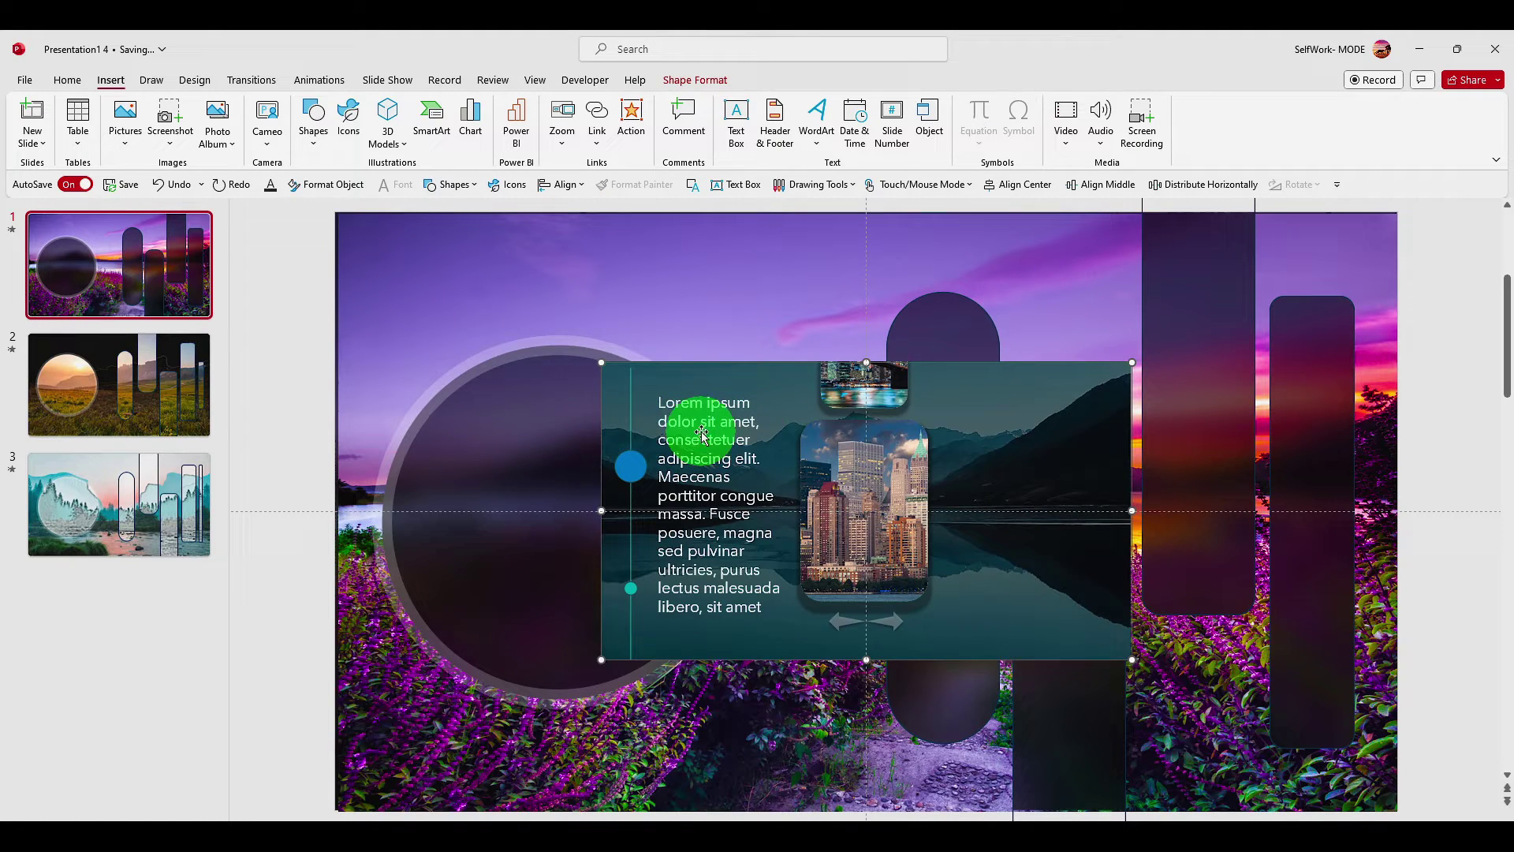
pyautogui.moveTo(685, 439); pyautogui.dragTo(549, 406)
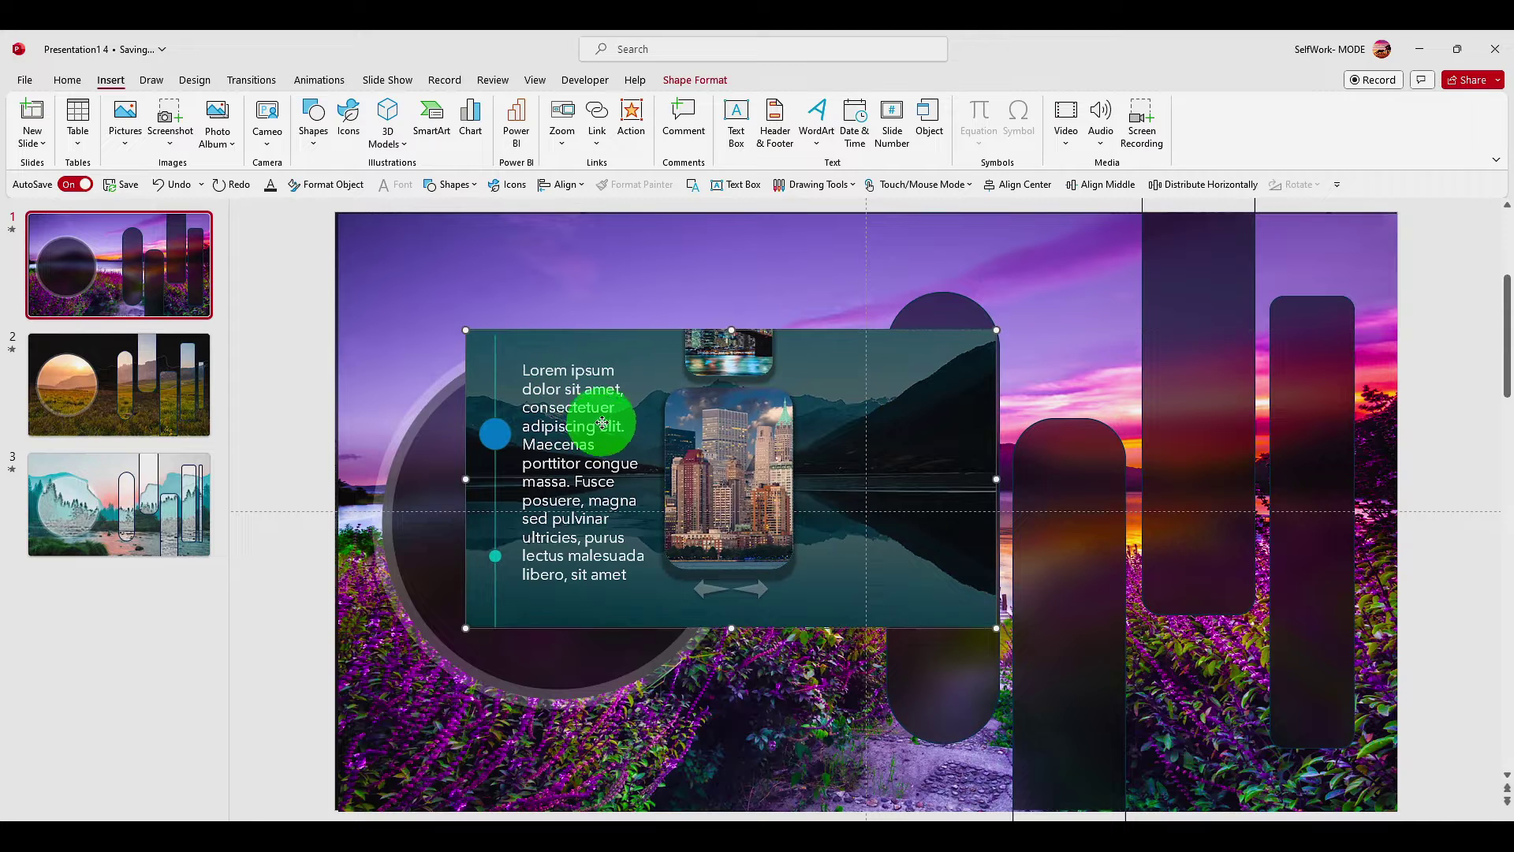
pyautogui.press('Up')
pyautogui.press('Up')
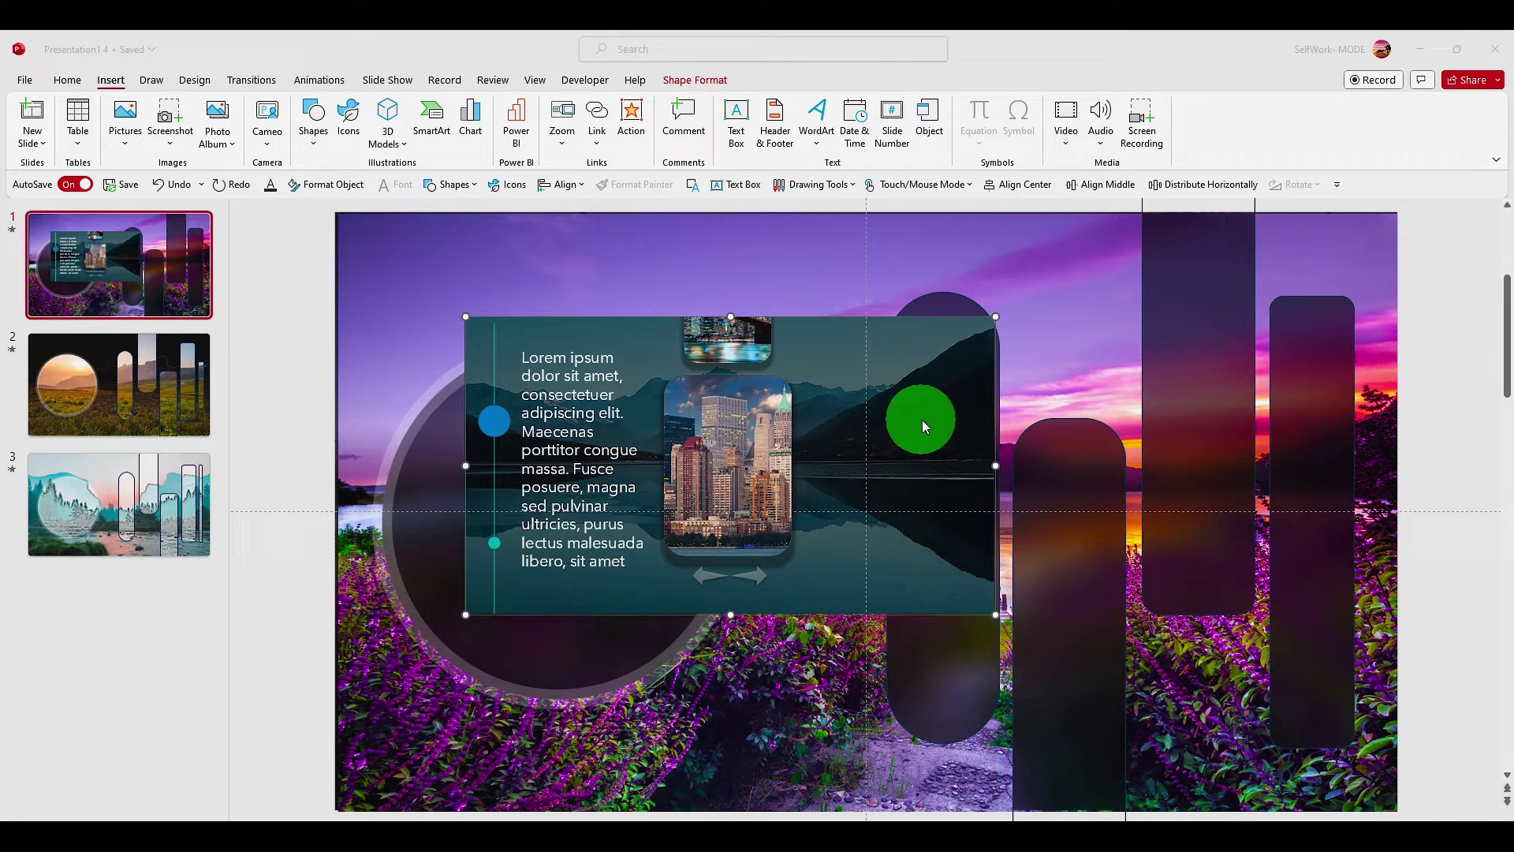
# Choose video 2.png as a second existing file to embed on the slide.
pyautogui.click(929, 126)
pyautogui.click(554, 385)
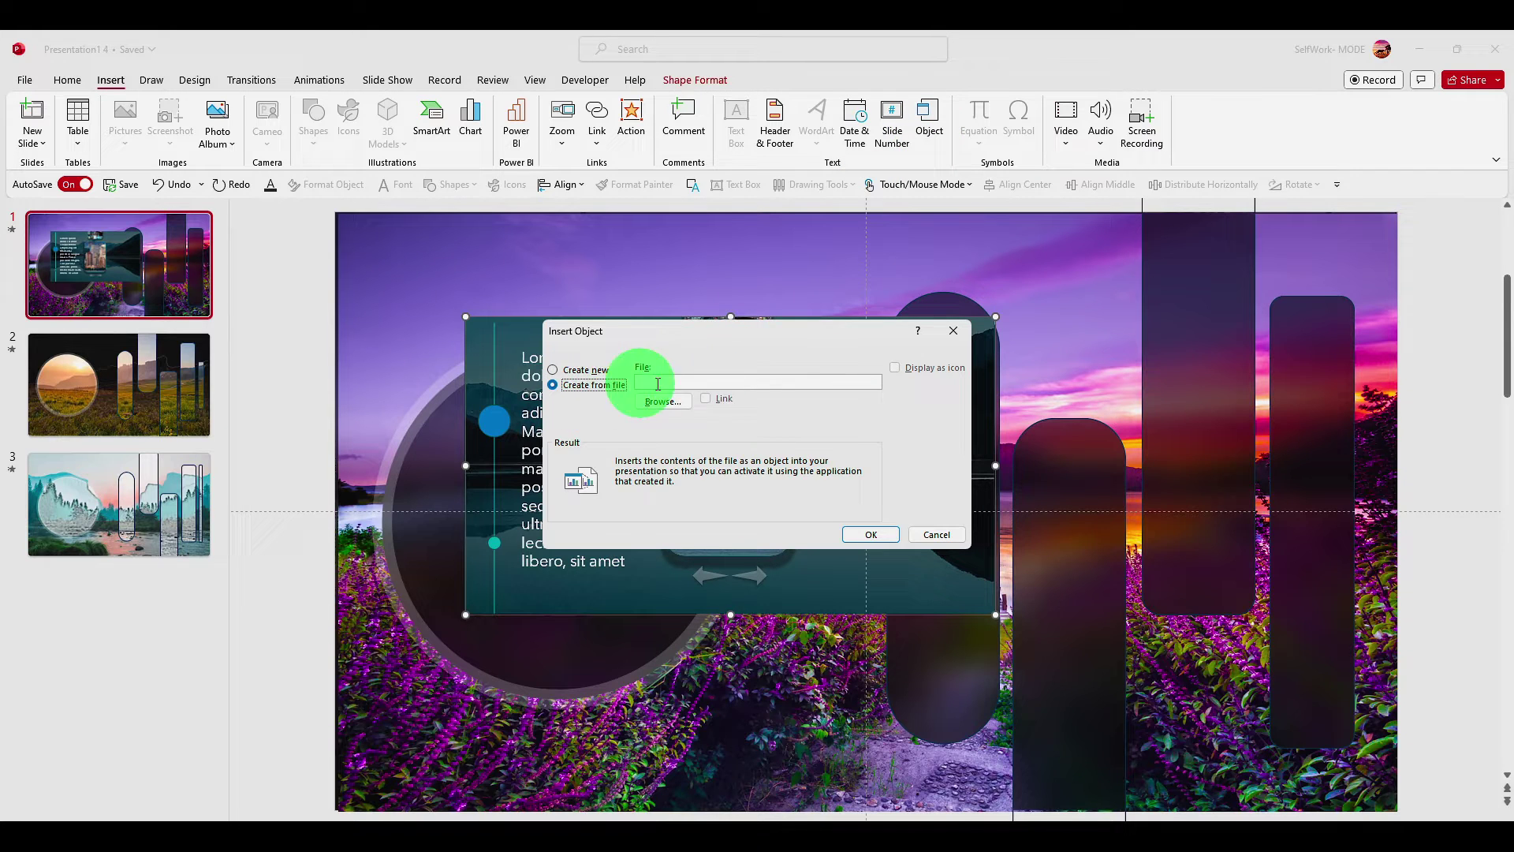
pyautogui.click(679, 400)
pyautogui.scroll(-3, 898, 446)
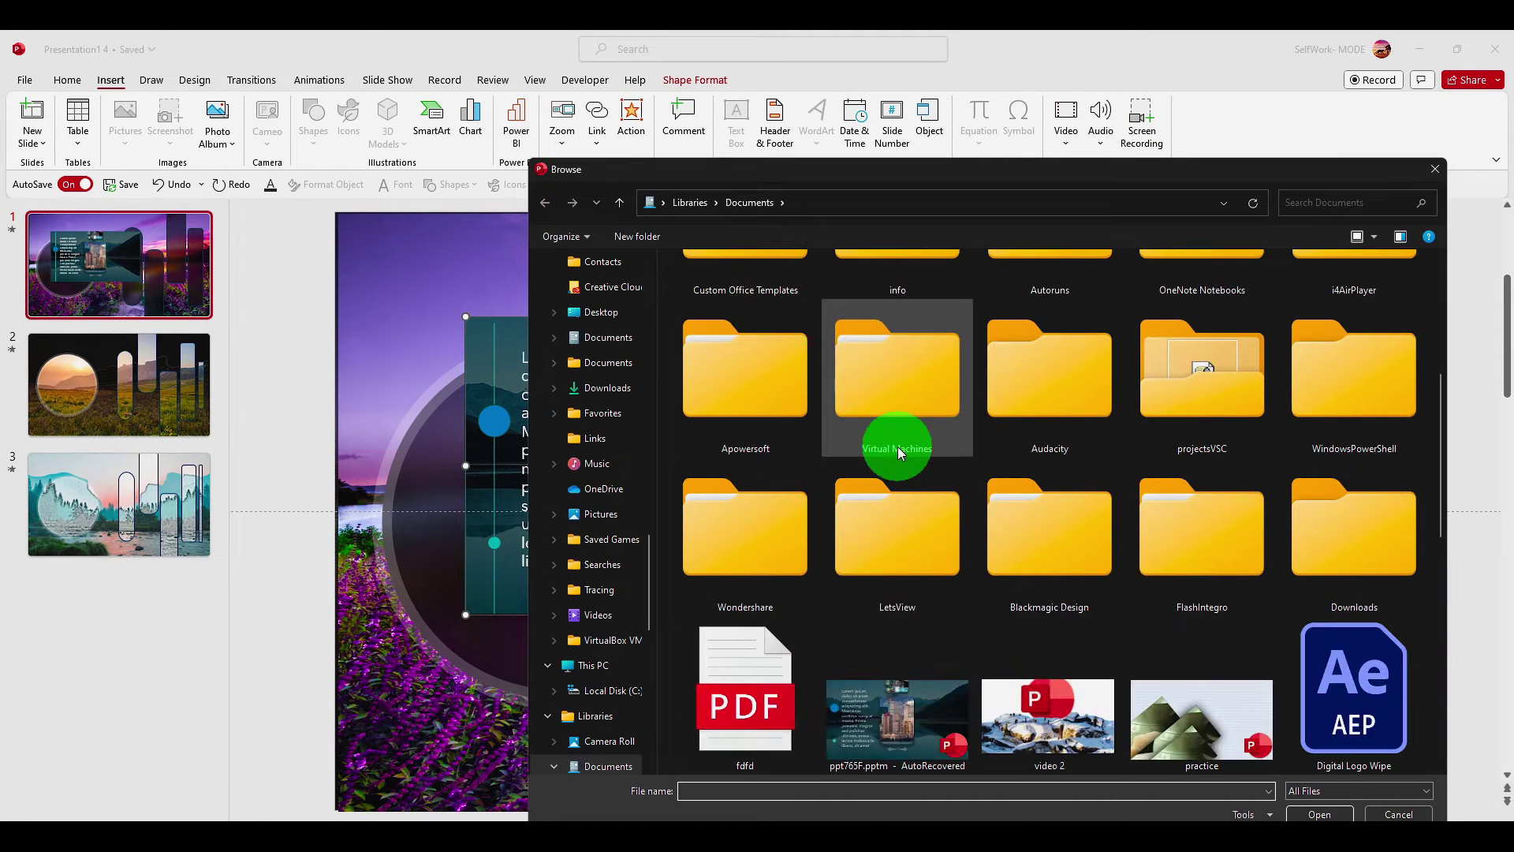
pyautogui.doubleClick(1015, 685)
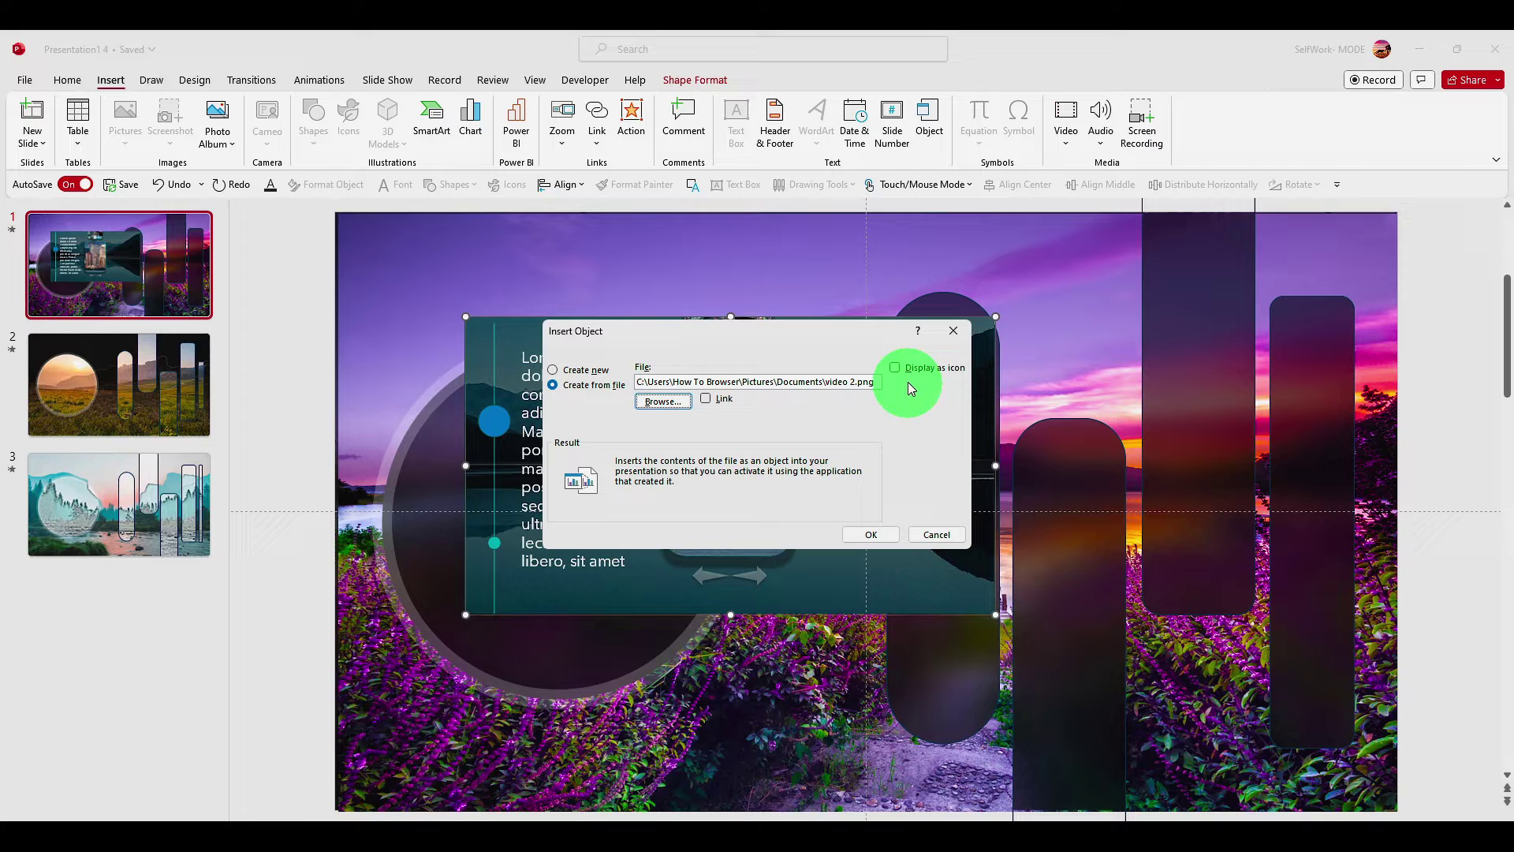
# Set video 2.png to display as an icon, using a different icon.
pyautogui.click(901, 371)
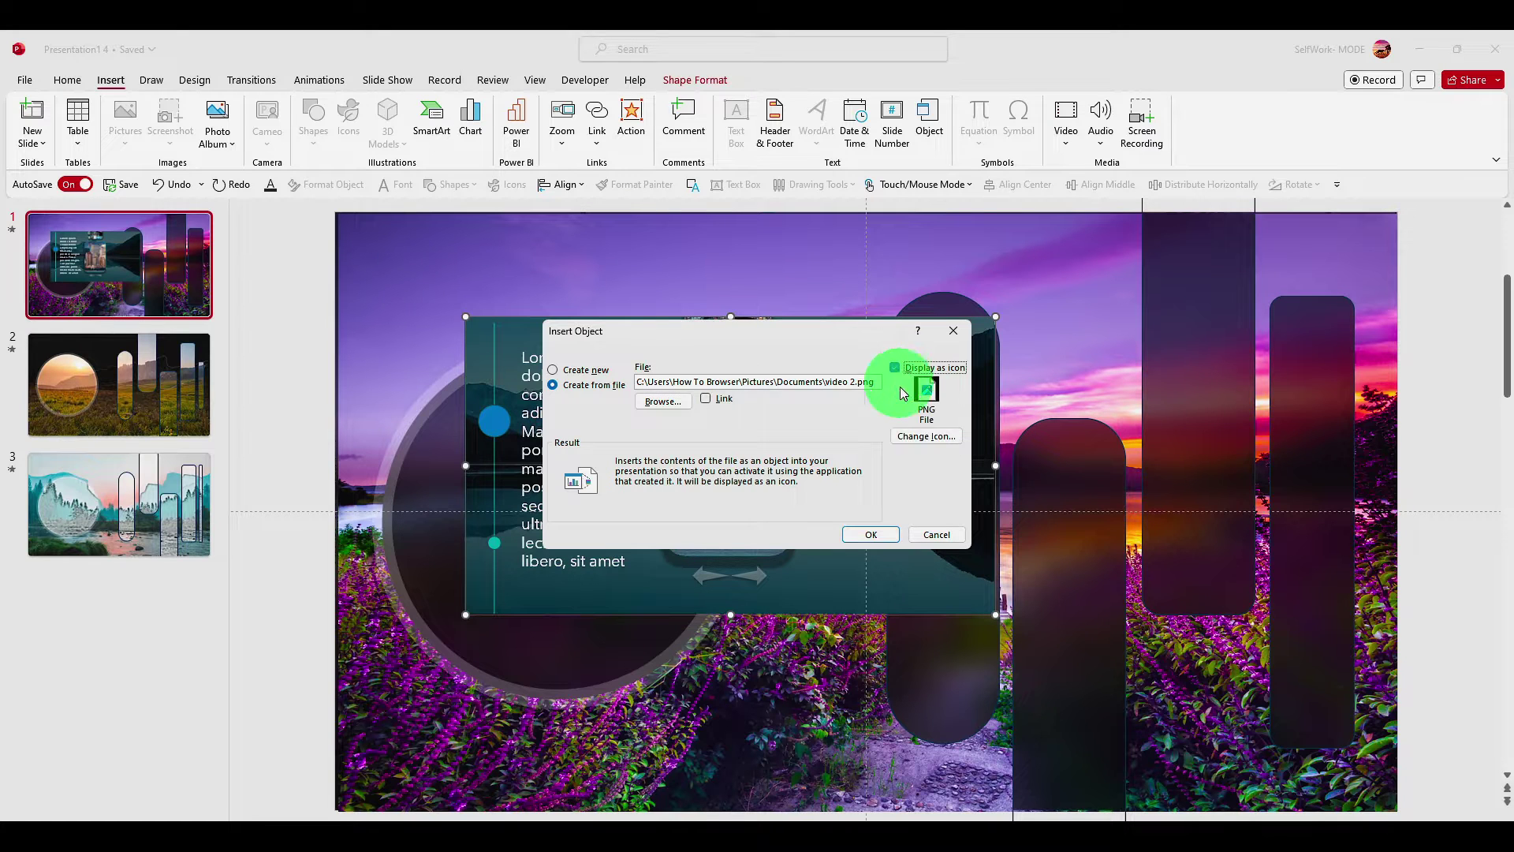
pyautogui.click(928, 439)
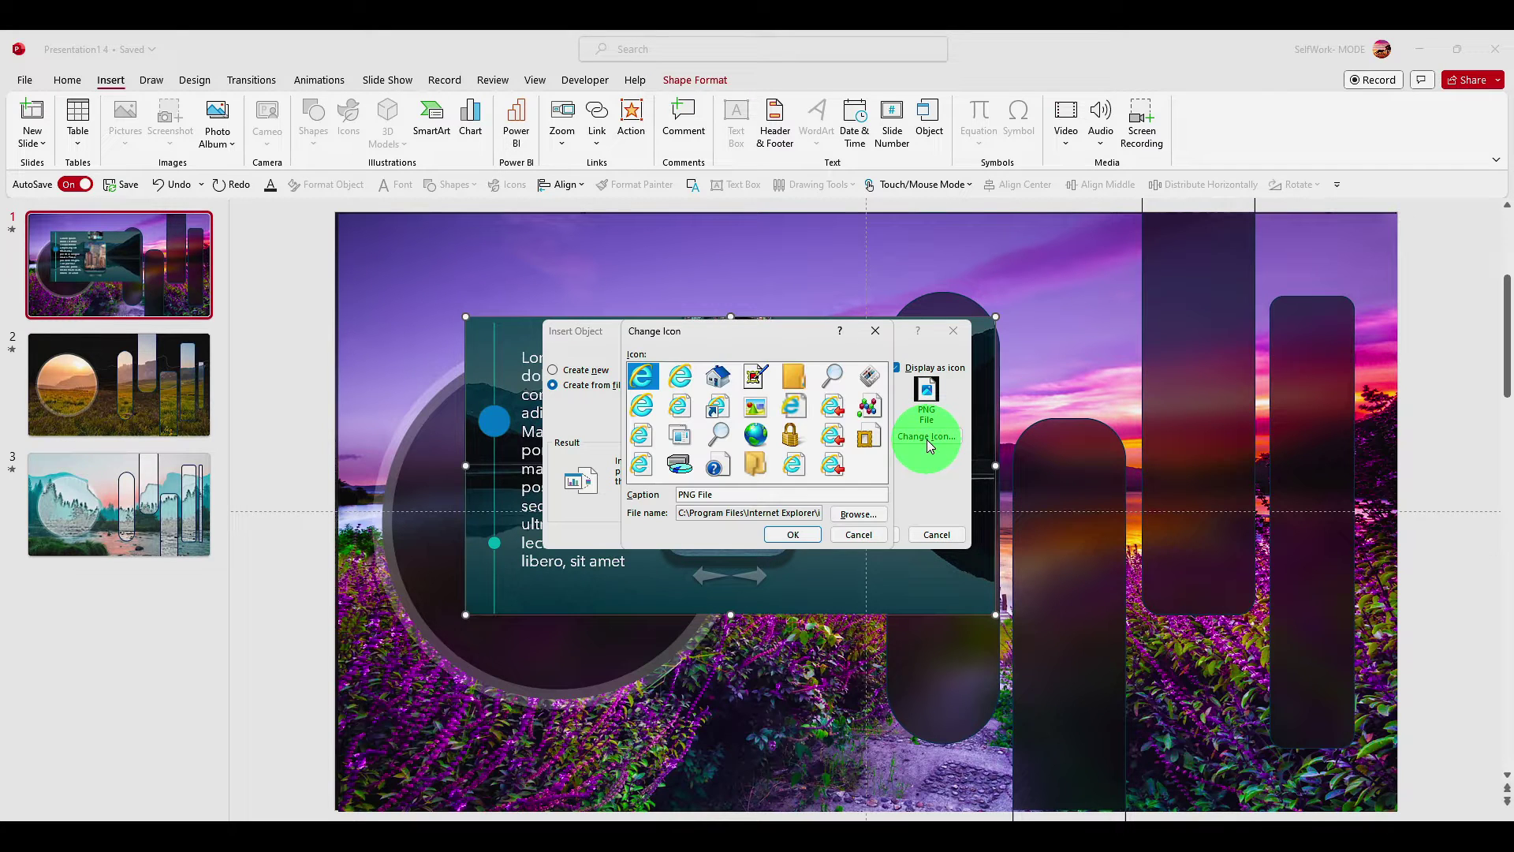
pyautogui.click(836, 459)
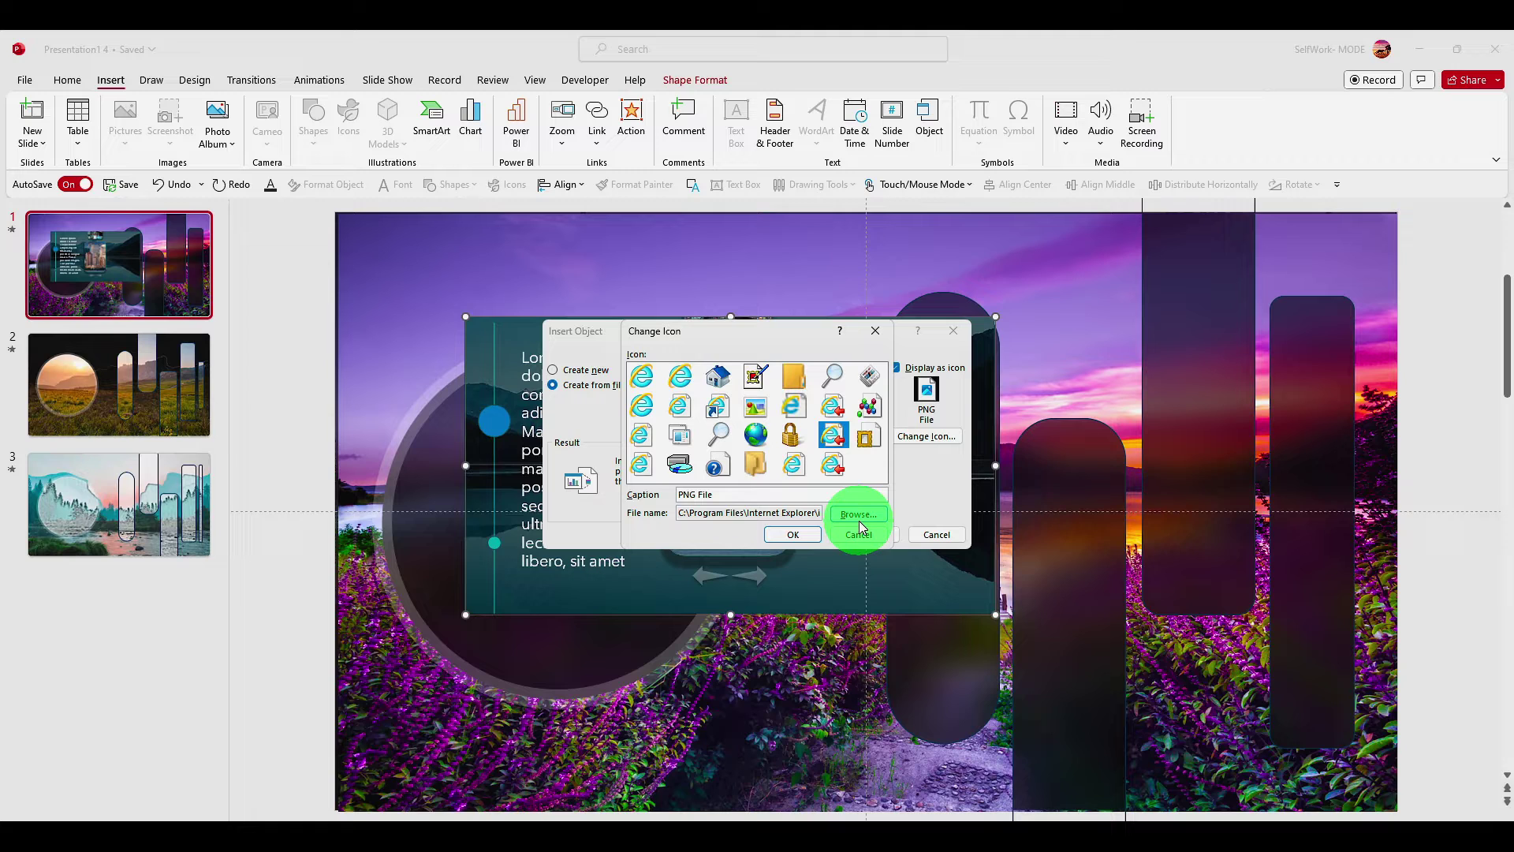
pyautogui.click(802, 533)
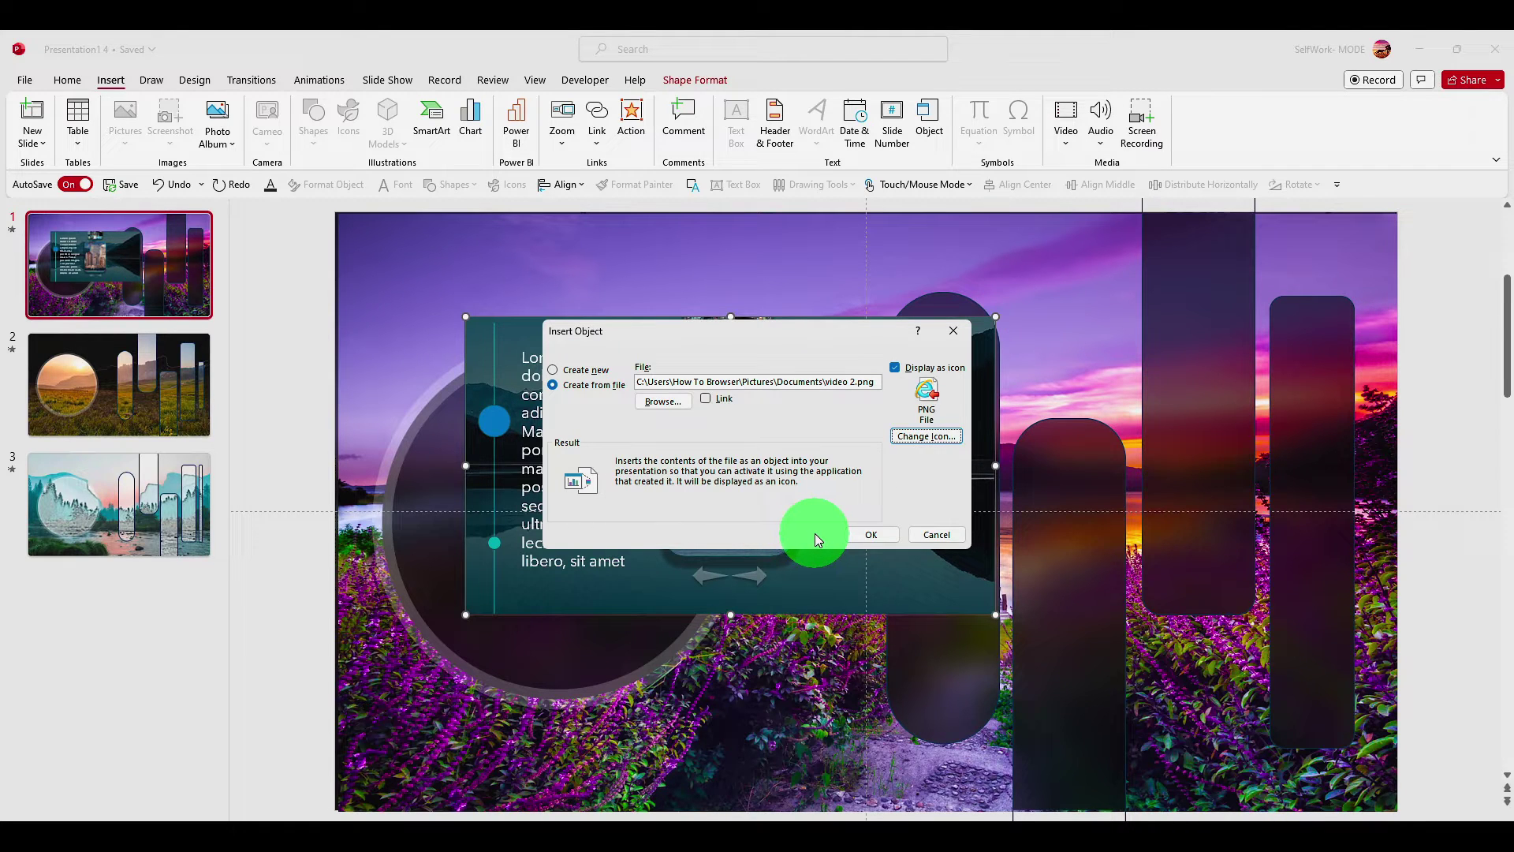
# Insert the video 2.png icon, move it to the upper-left corner, and open its package contents.
pyautogui.click(872, 535)
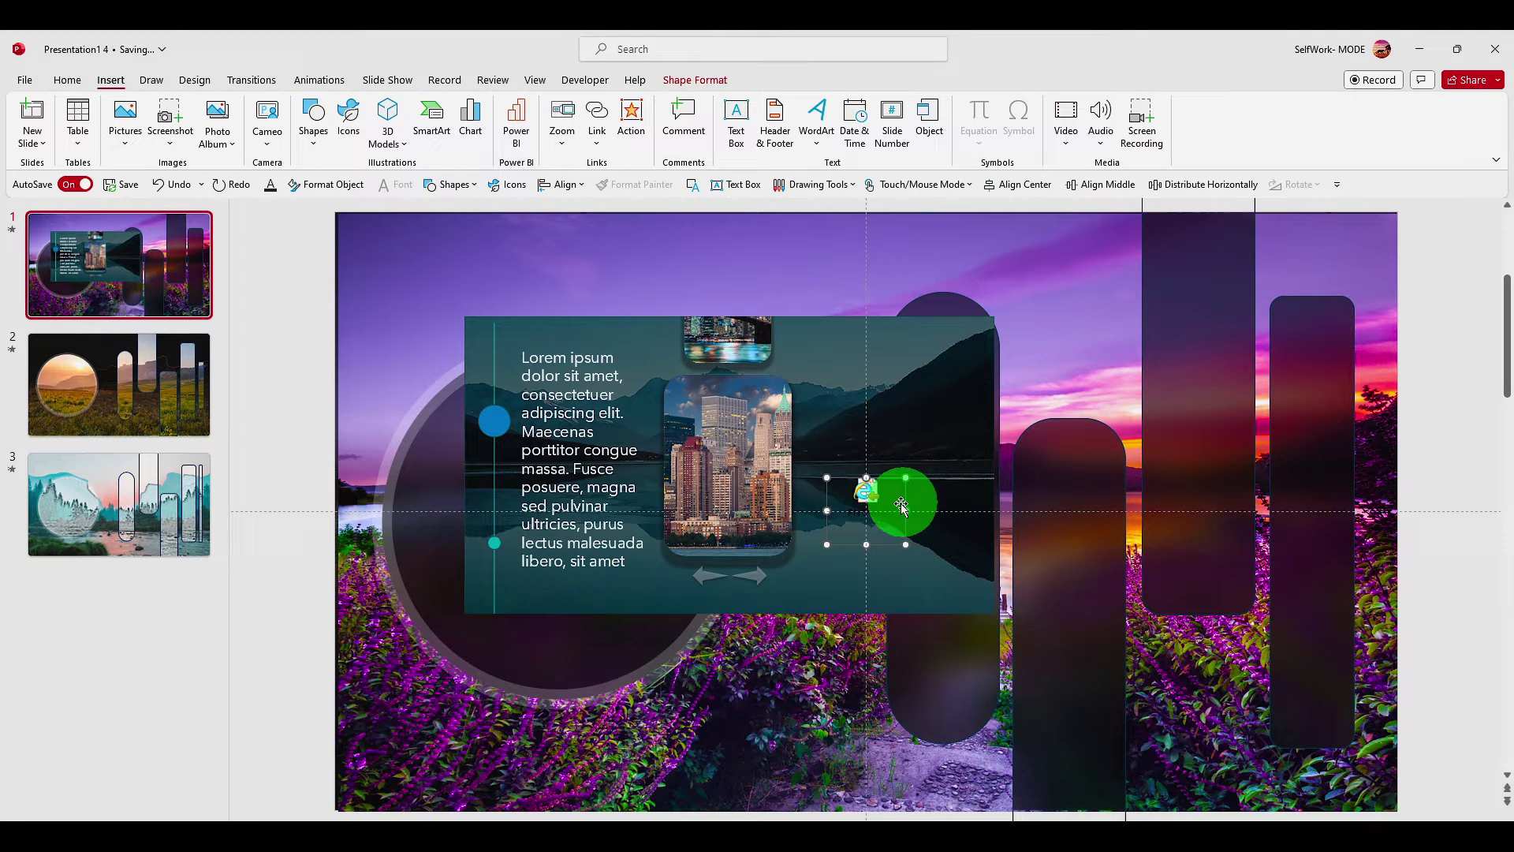
pyautogui.moveTo(902, 506); pyautogui.dragTo(1219, 502)
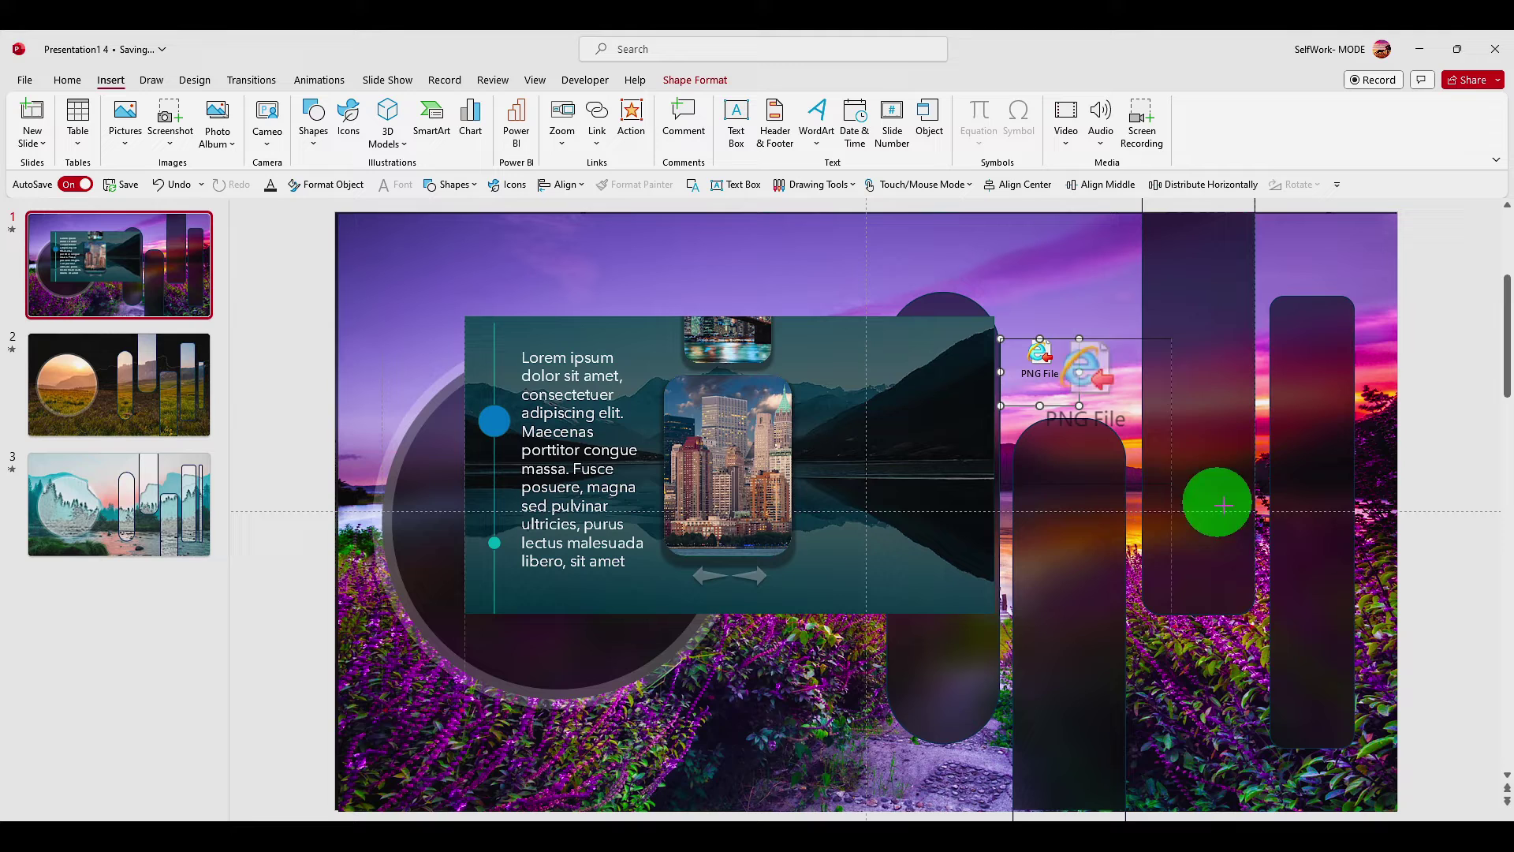
pyautogui.moveTo(1223, 503)
pyautogui.mouseDown()
pyautogui.moveTo(952, 306)
pyautogui.moveTo(430, 272)
pyautogui.mouseUp()
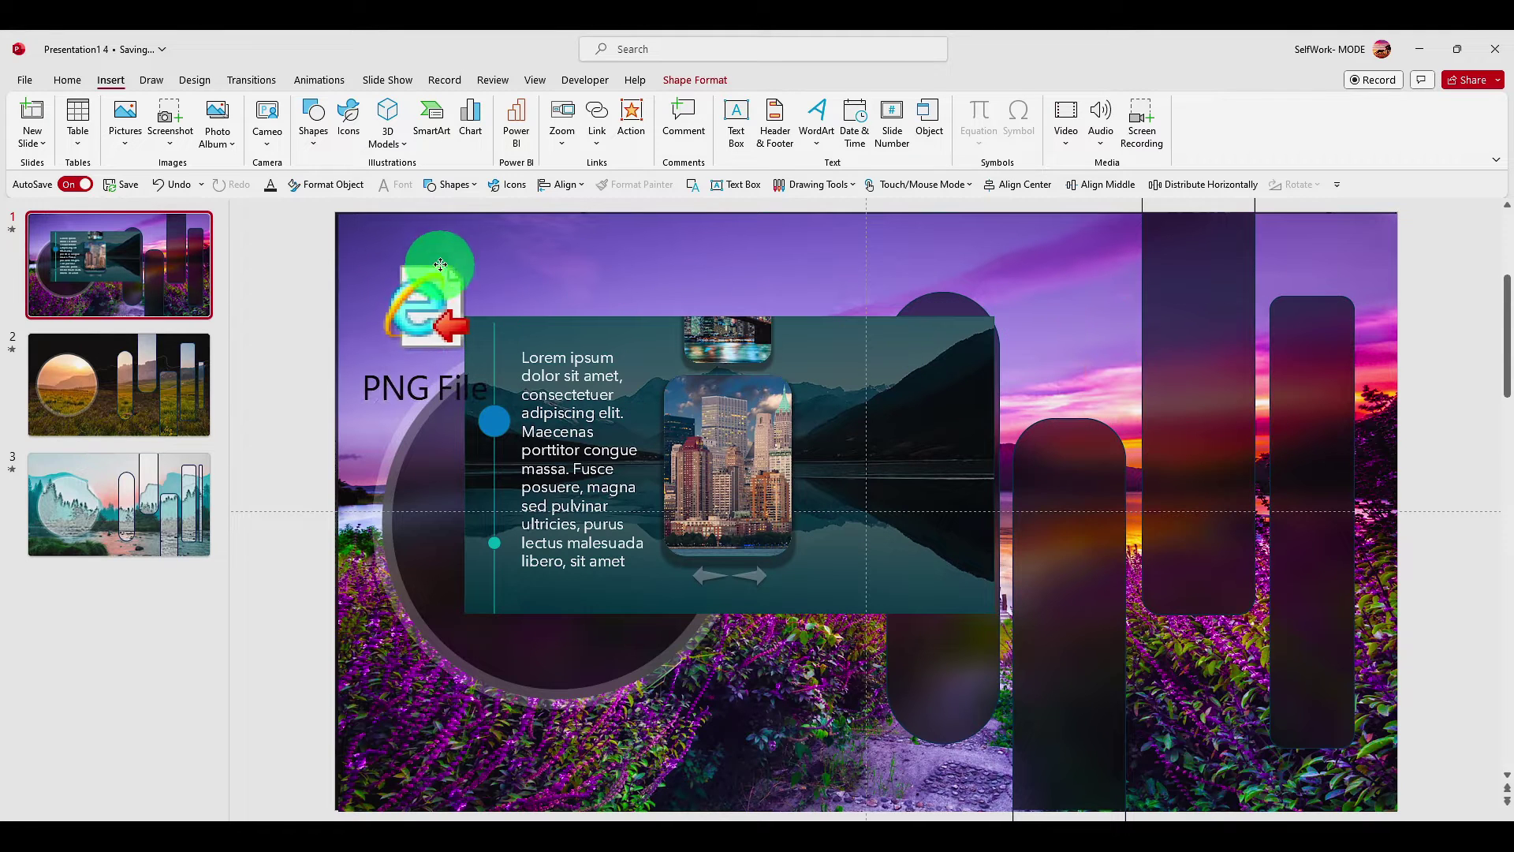
pyautogui.click(688, 340)
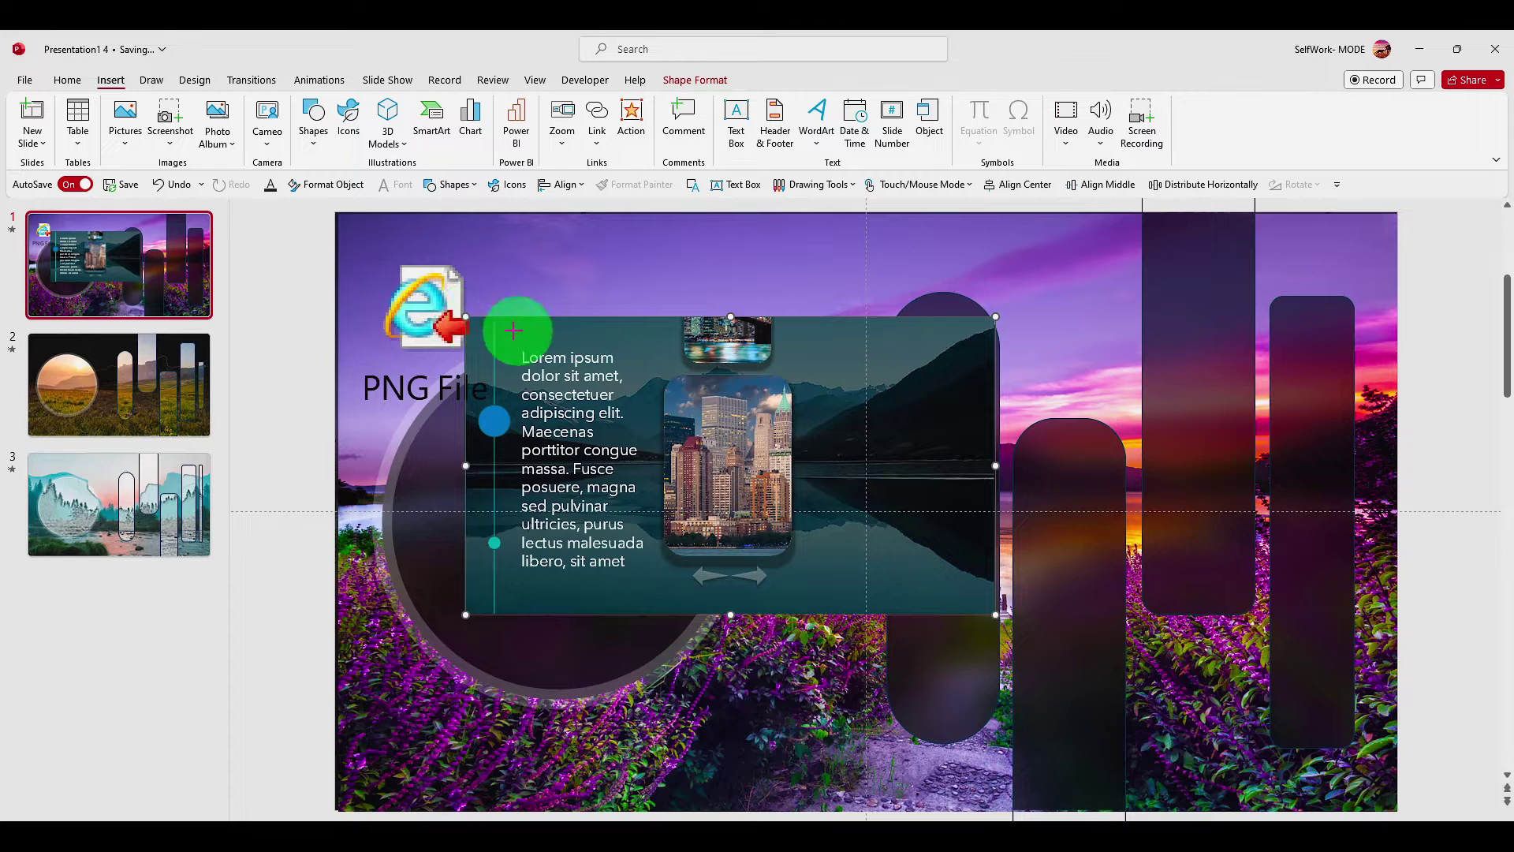
pyautogui.doubleClick(428, 297)
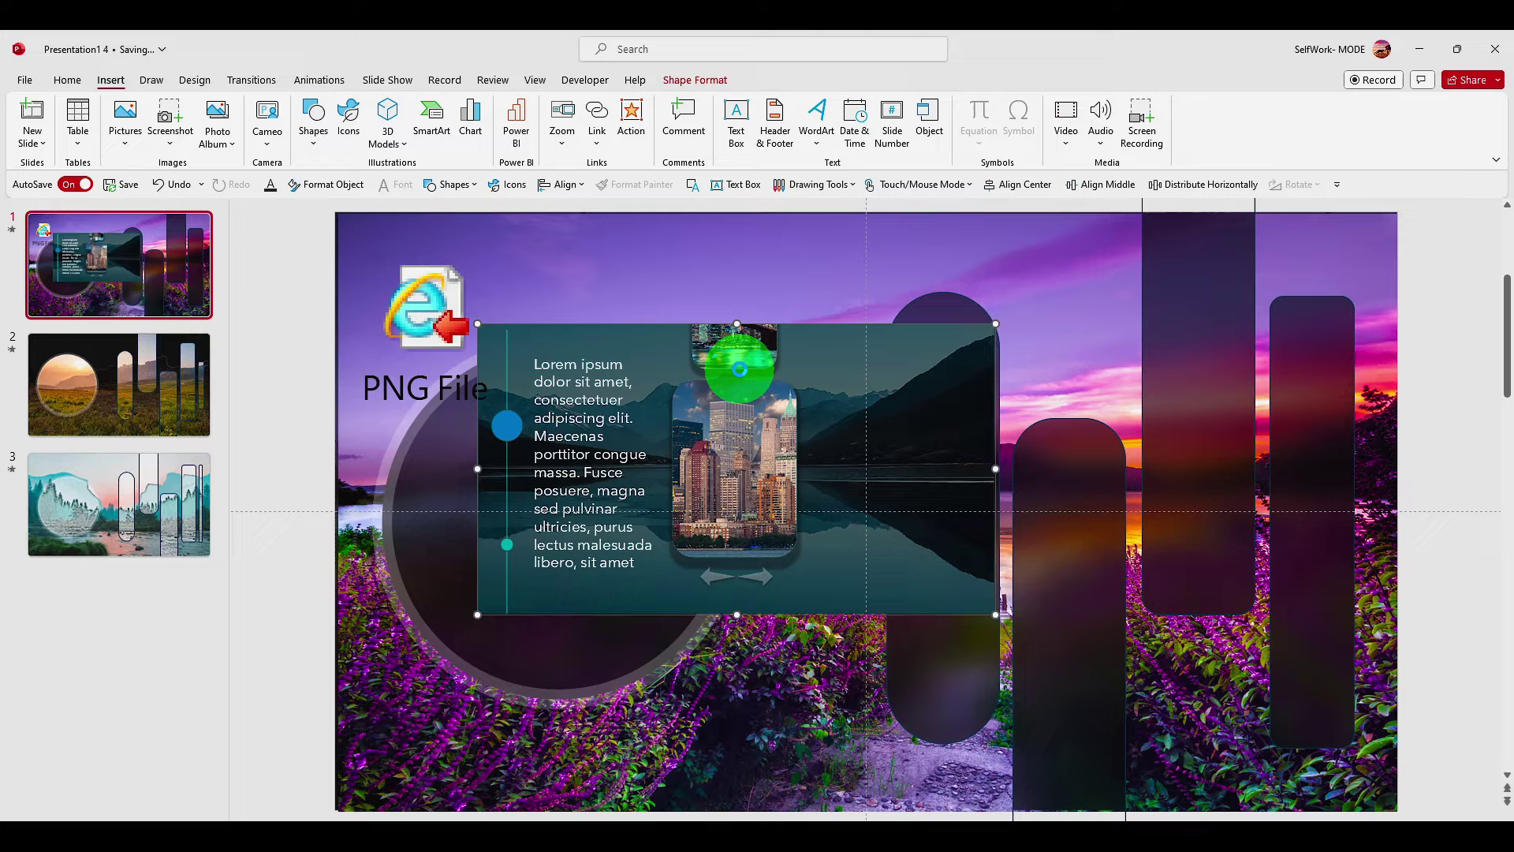
# Edit the embedded presentation in place, scrolling it to its second slide.
pyautogui.doubleClick(739, 368)
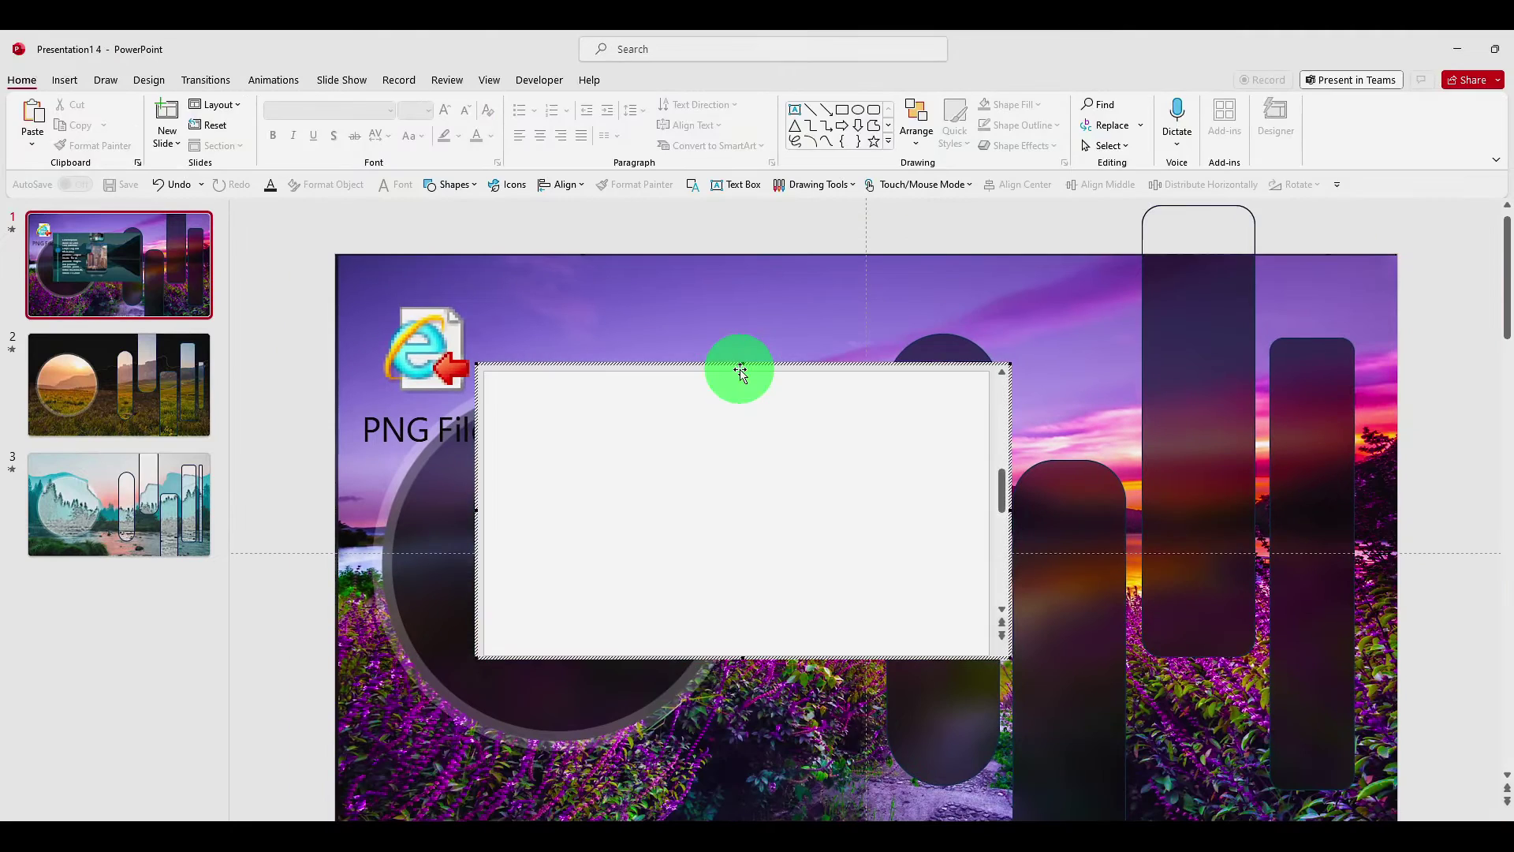
pyautogui.click(659, 433)
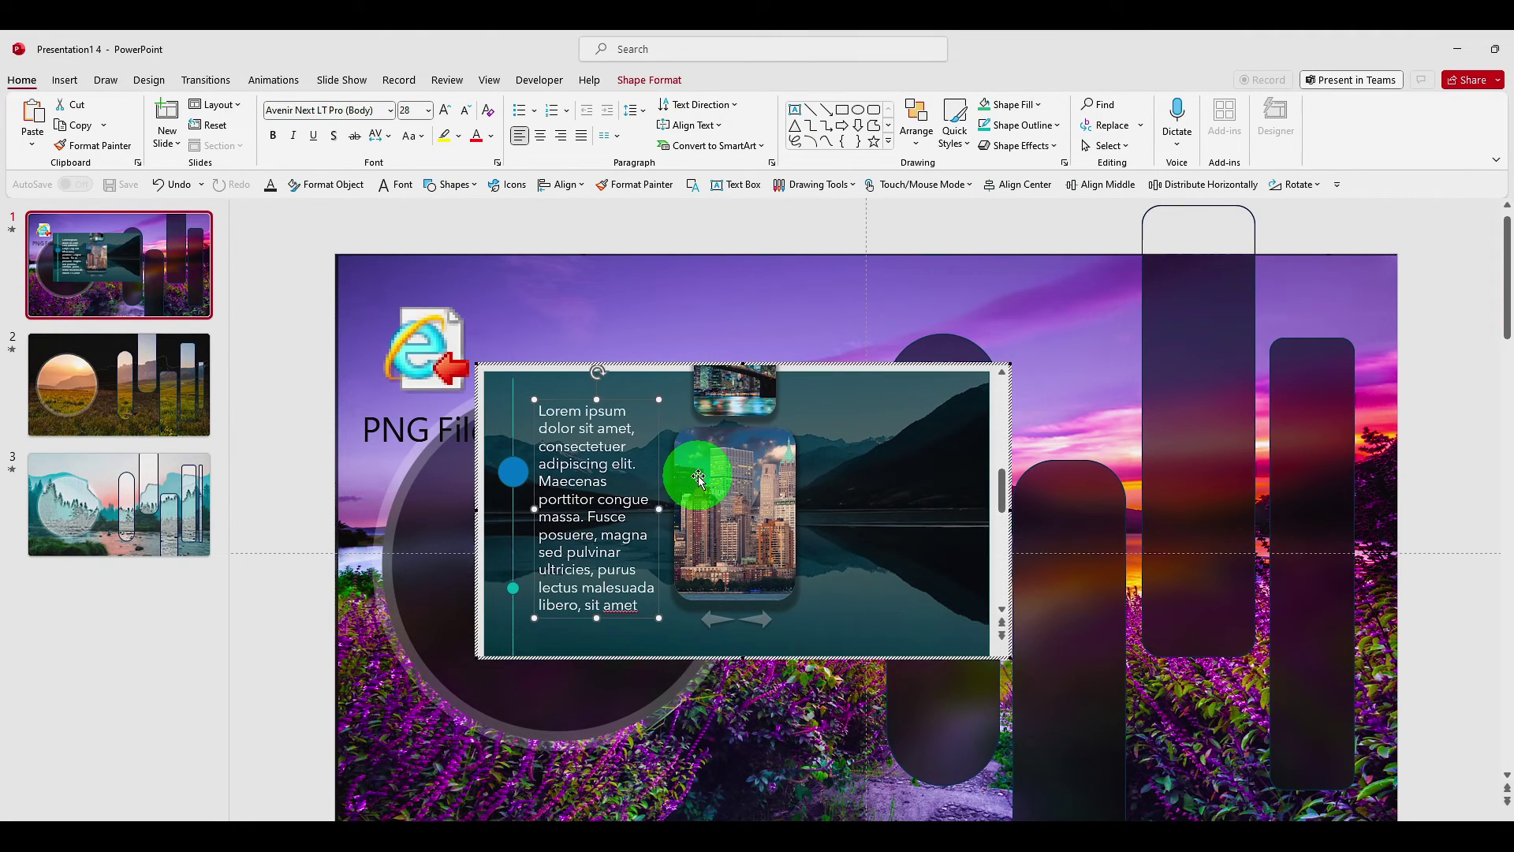
pyautogui.click(1002, 490)
pyautogui.moveTo(1003, 490); pyautogui.dragTo(1000, 520)
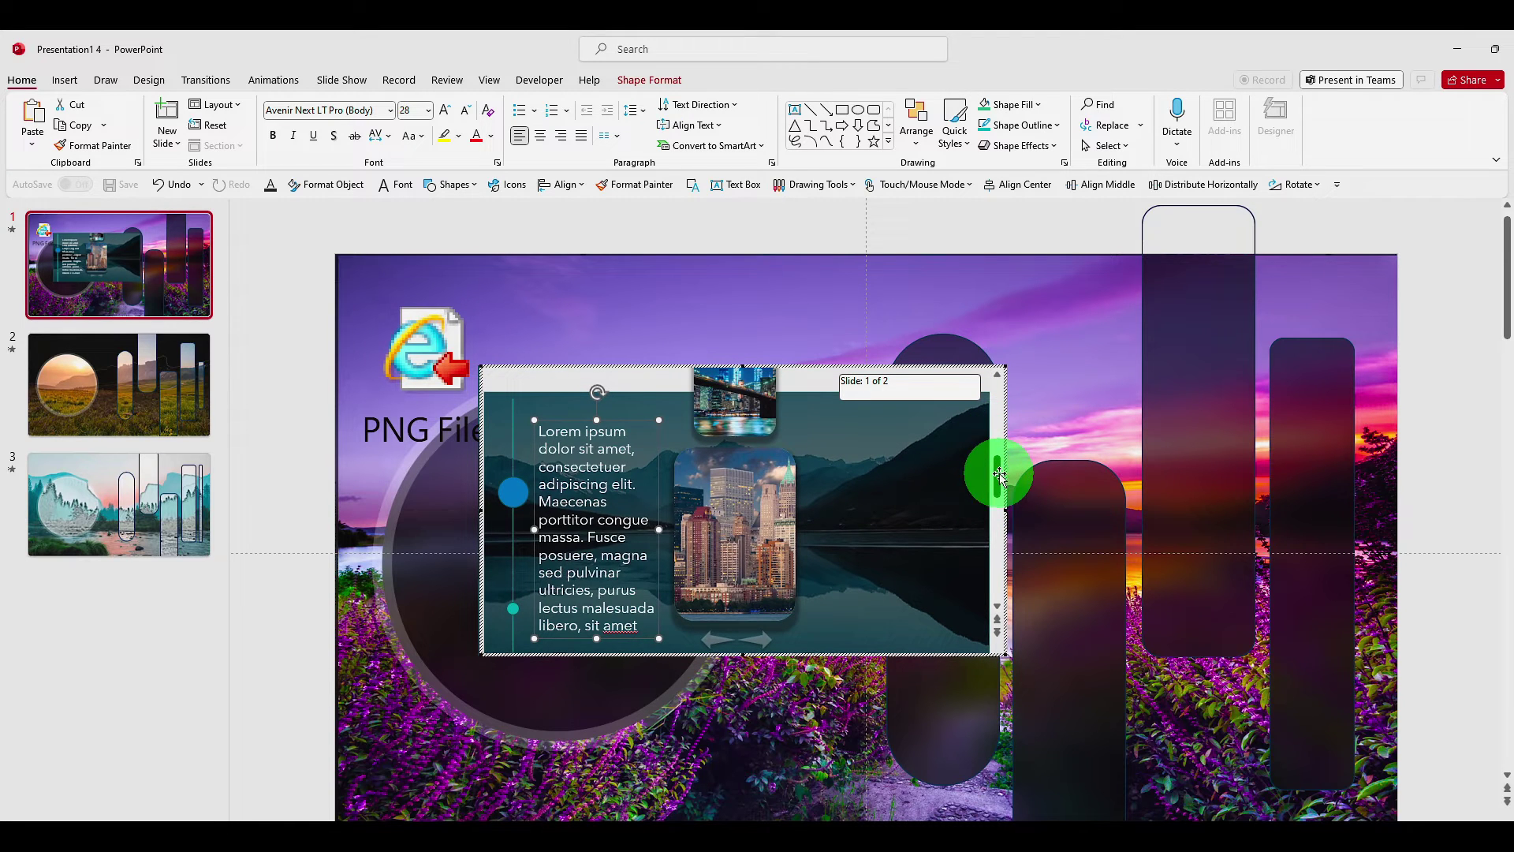
pyautogui.moveTo(1000, 521); pyautogui.dragTo(473, 118)
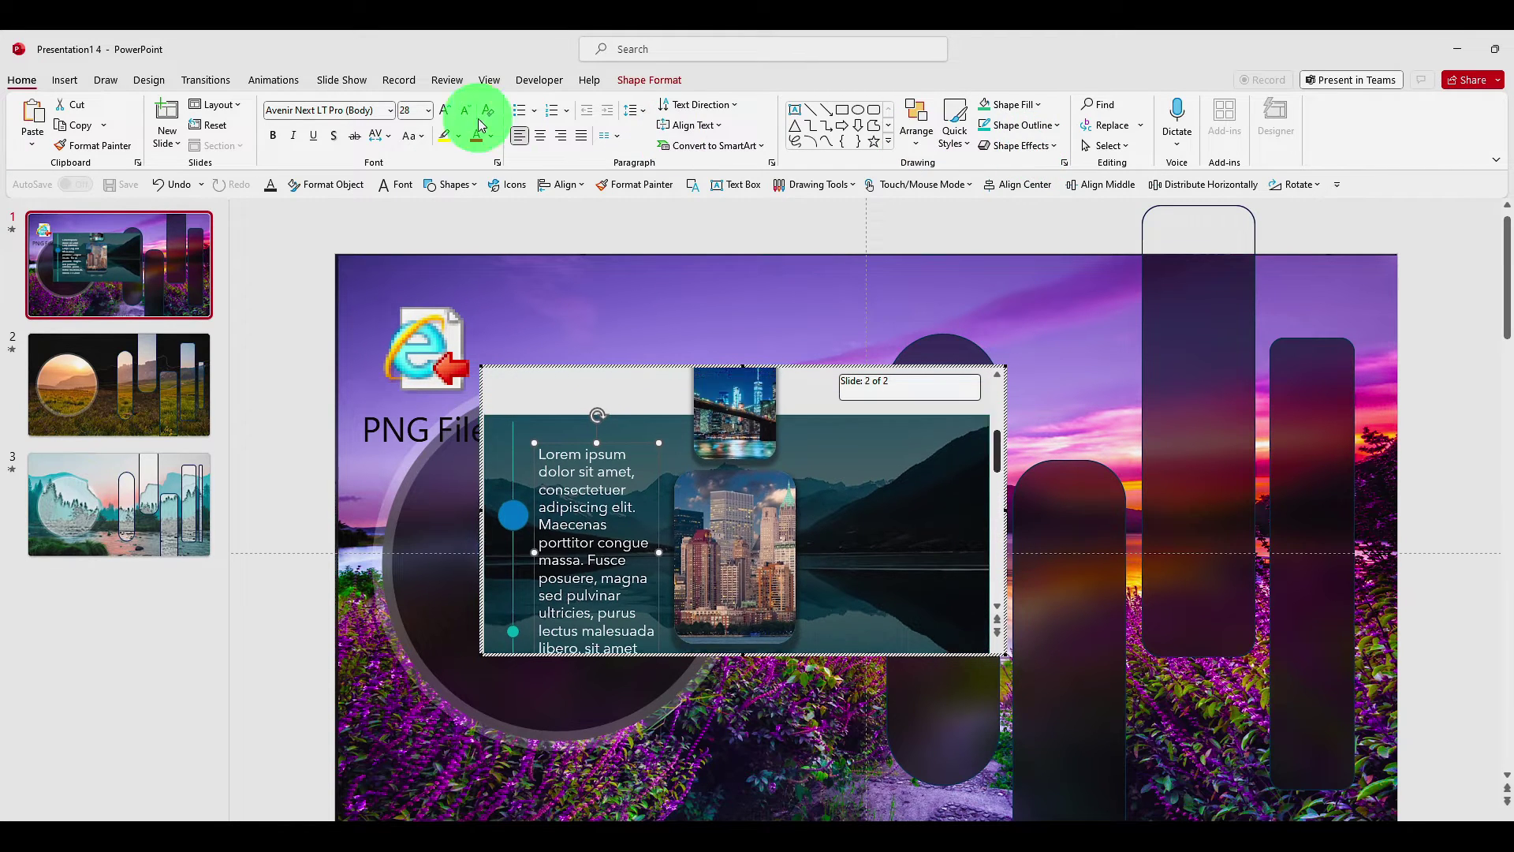
pyautogui.click(107, 80)
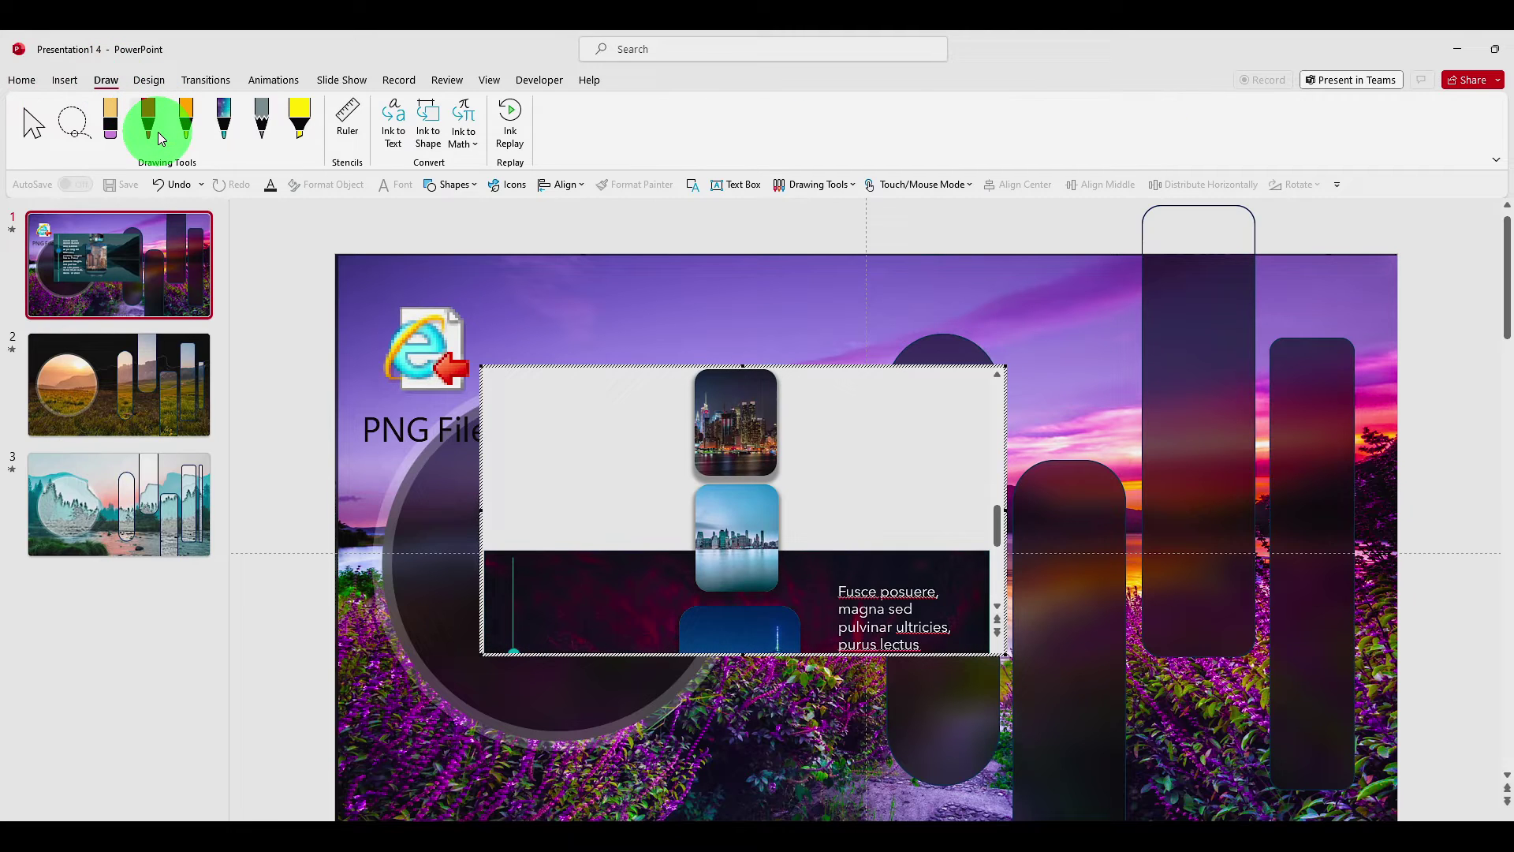
pyautogui.click(65, 80)
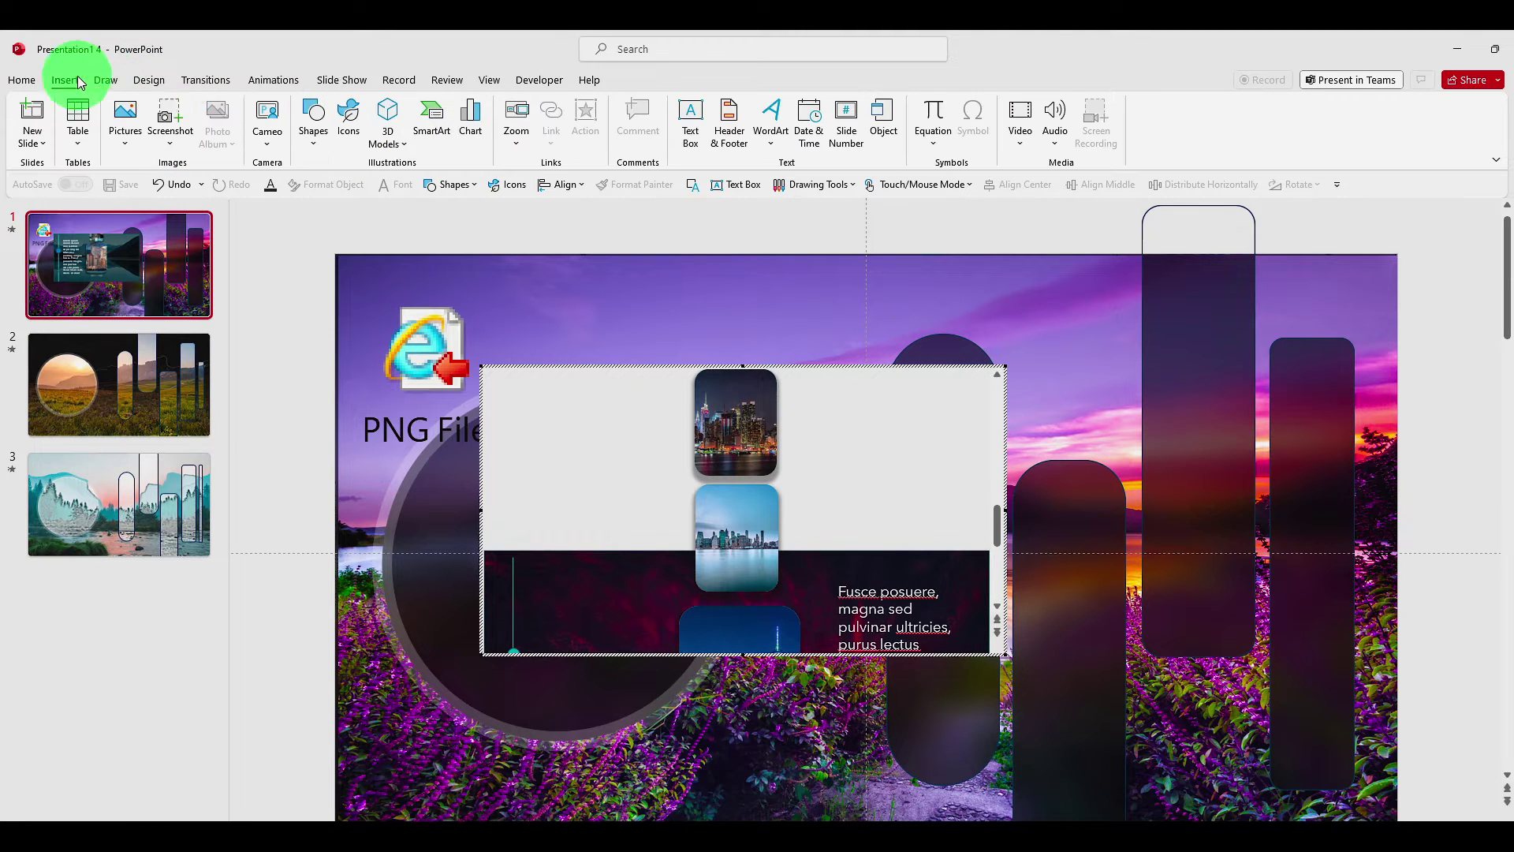
# Set Insert Object to Create from file, browse Documents, then cancel without picking a file.
pyautogui.click(879, 126)
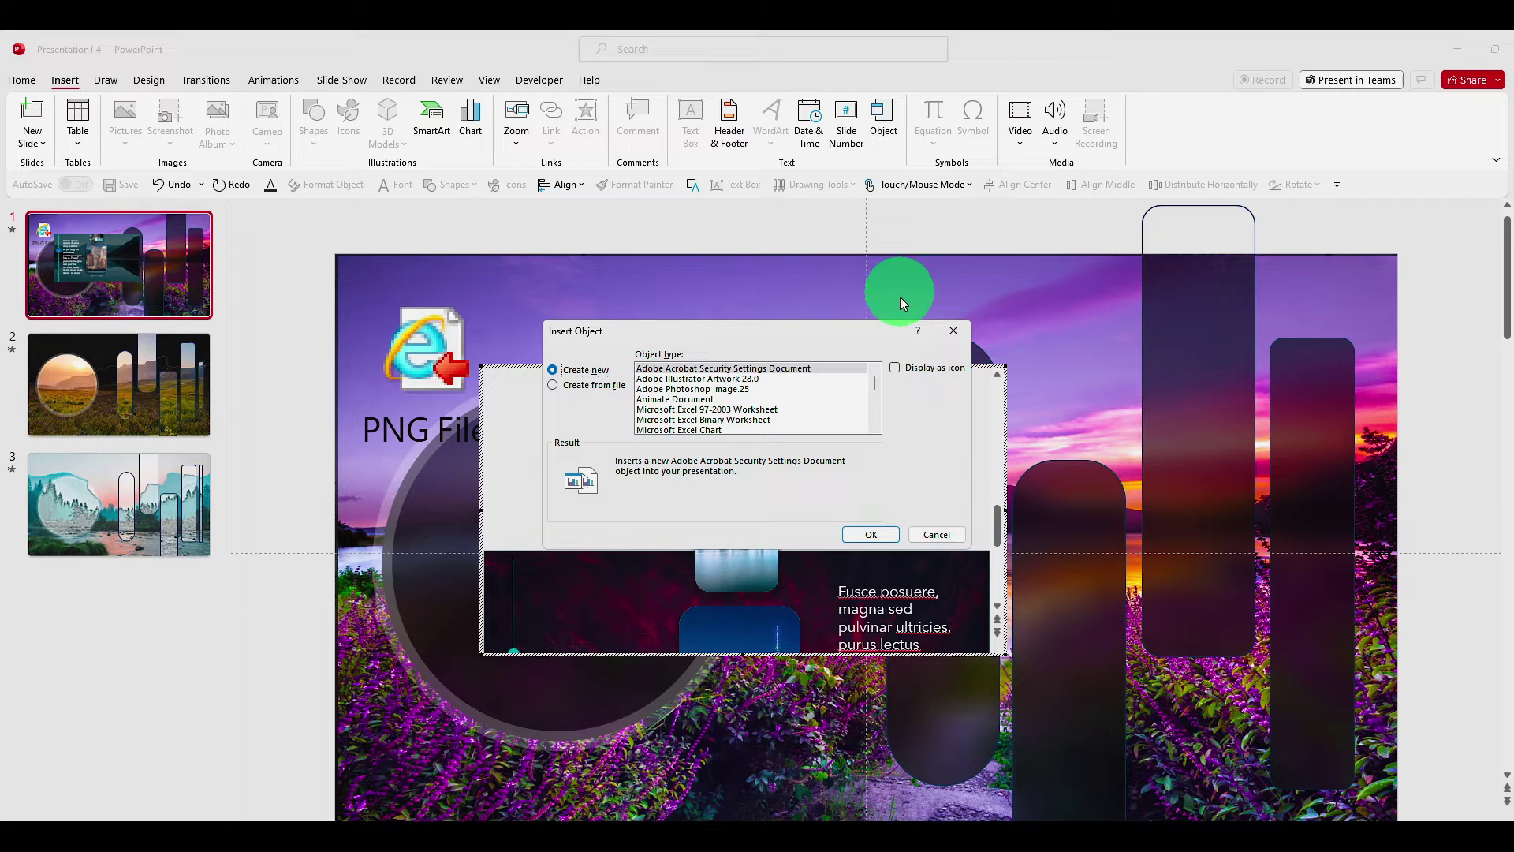
pyautogui.click(592, 385)
pyautogui.click(670, 404)
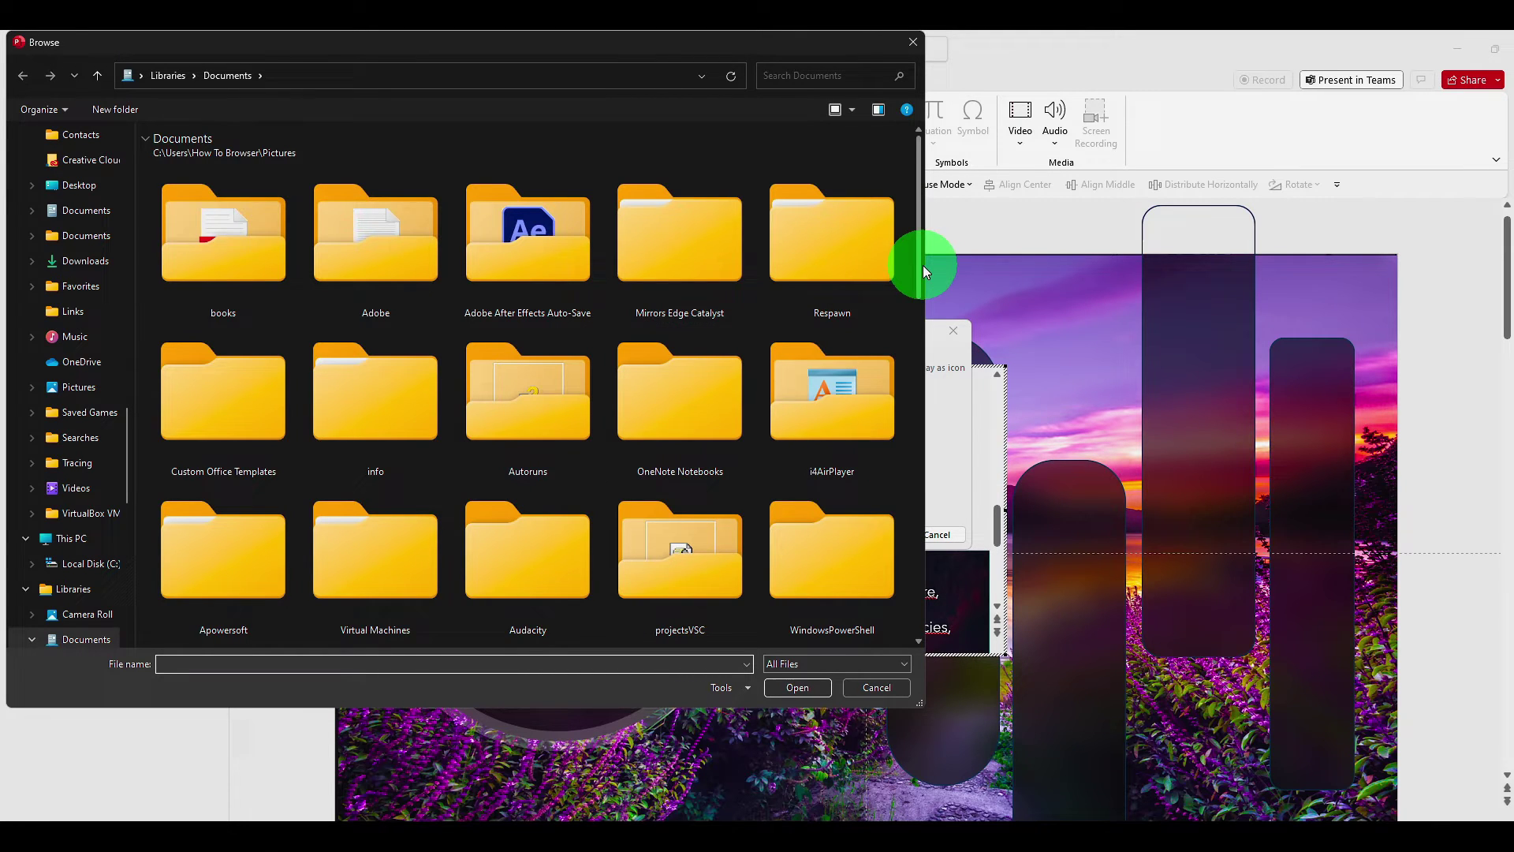
pyautogui.moveTo(923, 265); pyautogui.dragTo(926, 393)
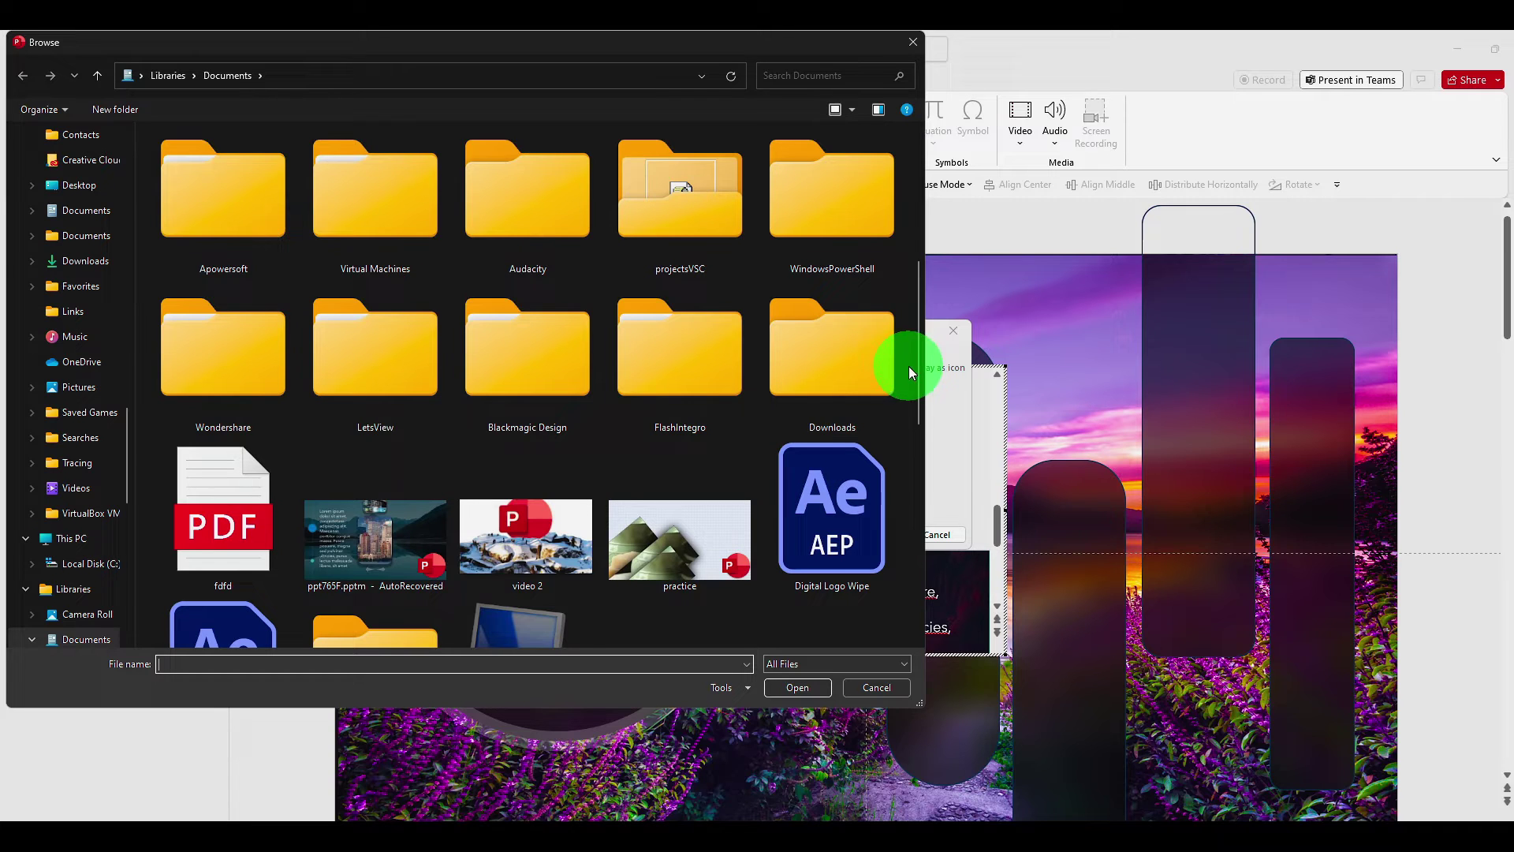
pyautogui.moveTo(918, 367); pyautogui.dragTo(920, 382)
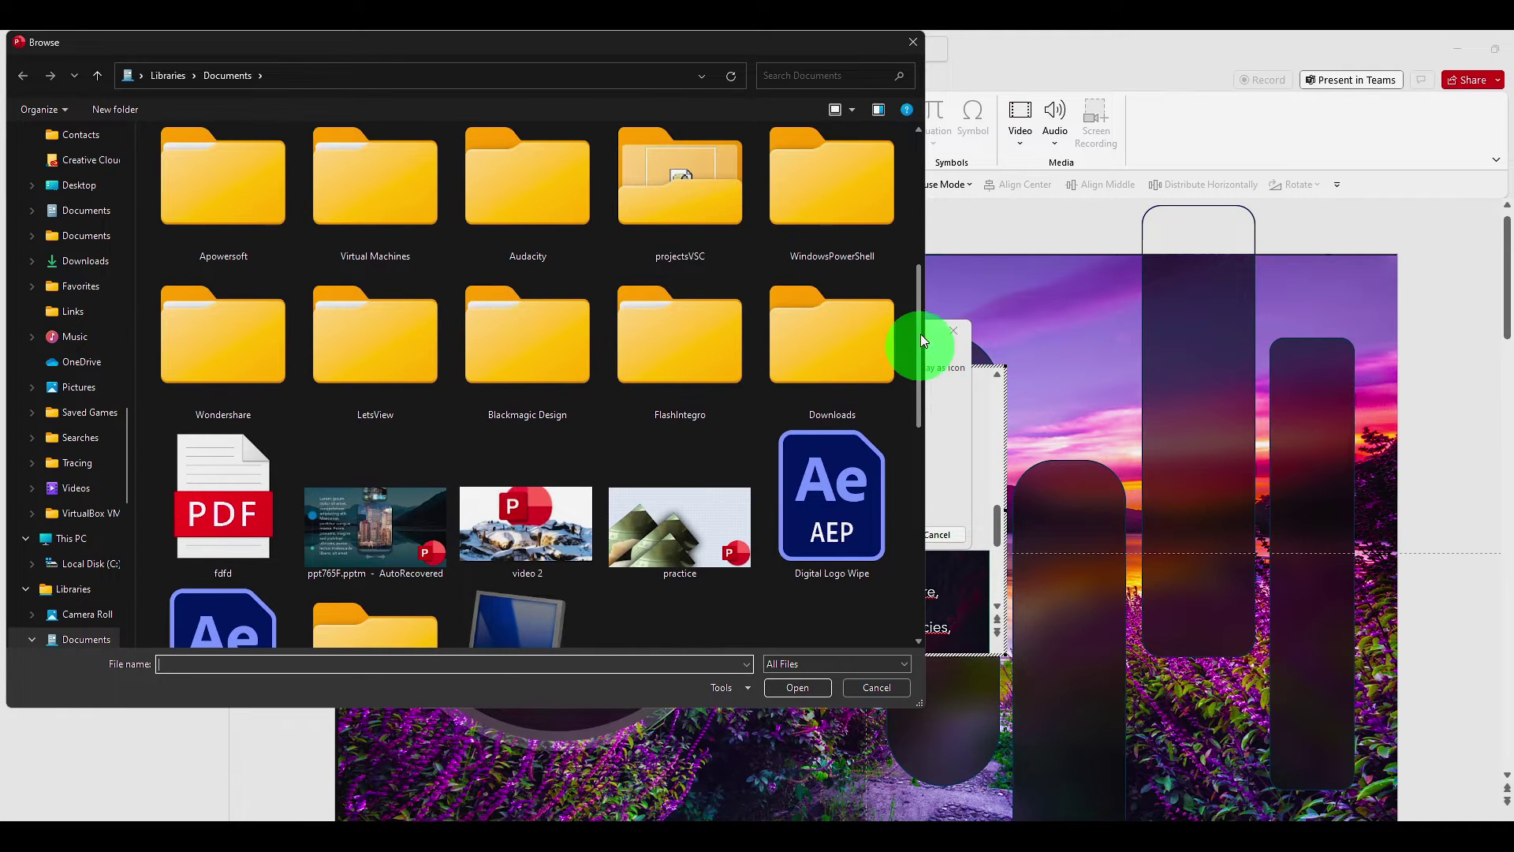
pyautogui.click(913, 42)
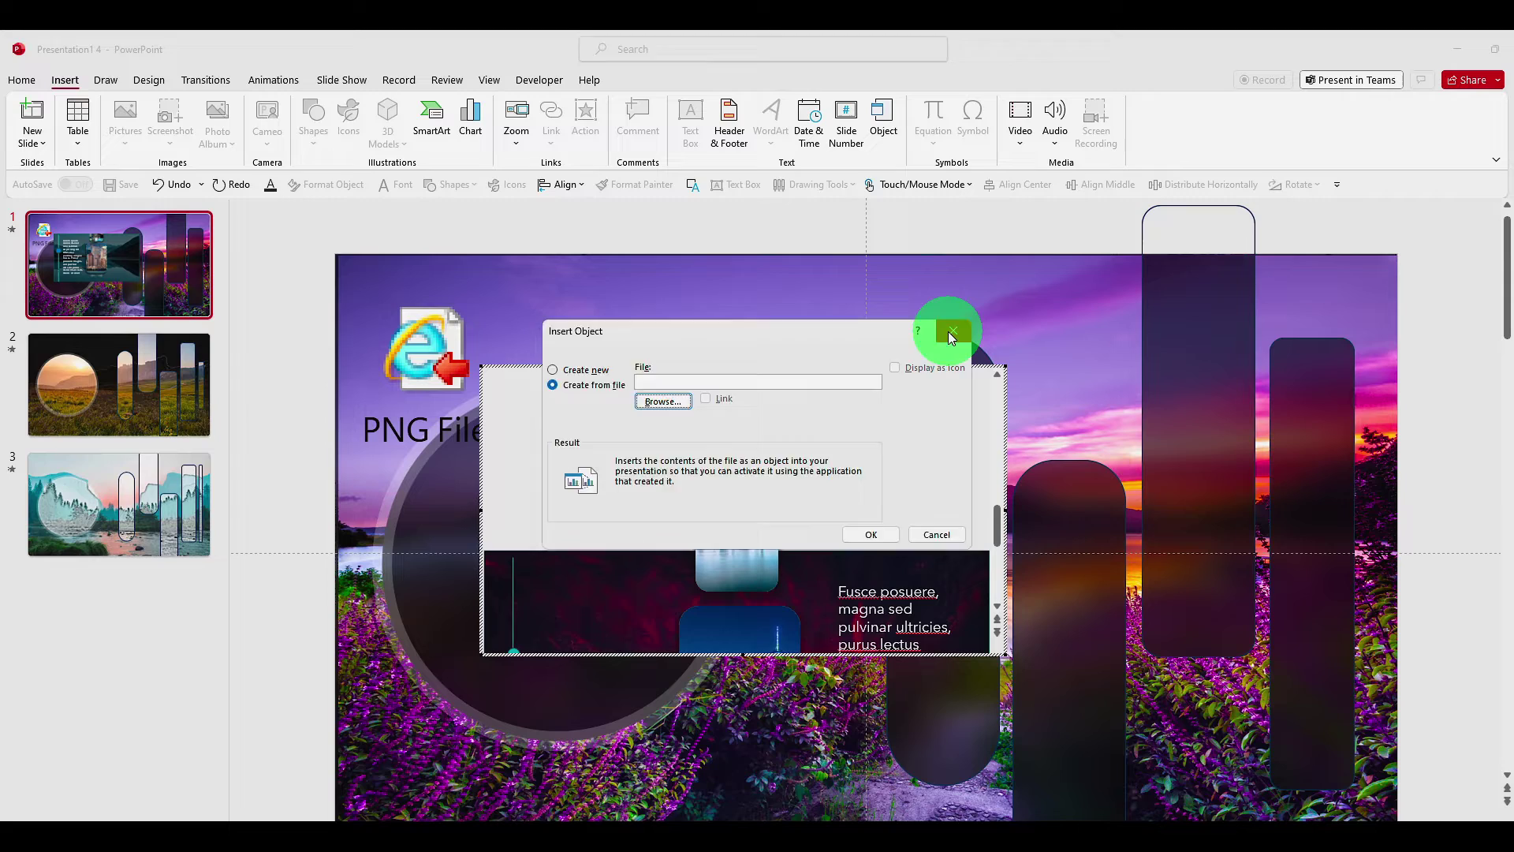
# Close the Insert Object window and toggle the ribbon collapsed and restored twice with Ctrl+Shift+F1.
pyautogui.click(954, 330)
pyautogui.hotkey('ctrl', 'shift', 'F1')
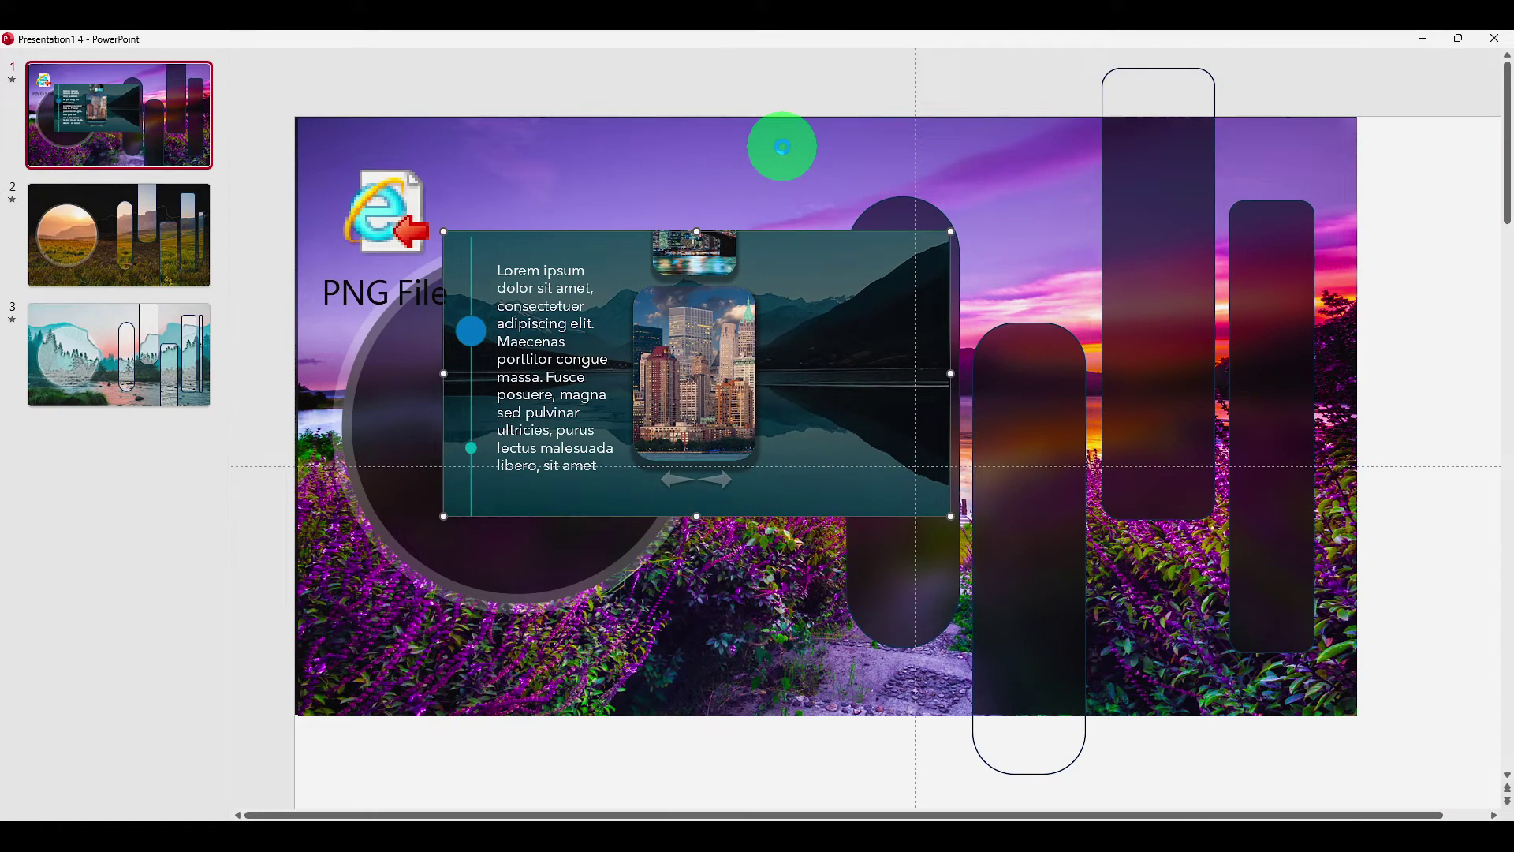
pyautogui.hotkey('ctrl', 'shift', 'F1')
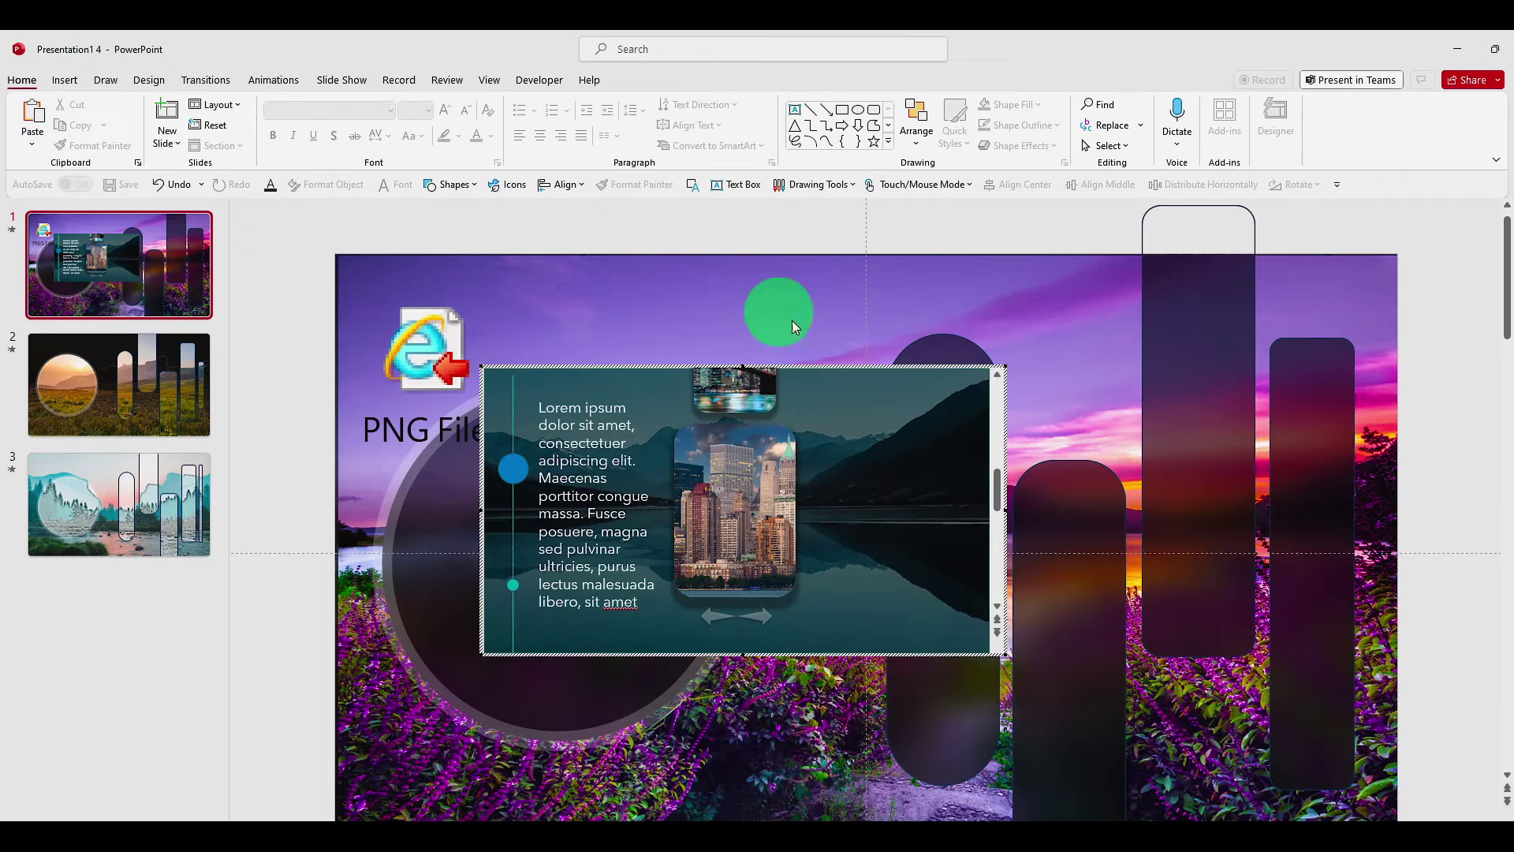
pyautogui.hotkey('ctrl', 'shift', 'F1')
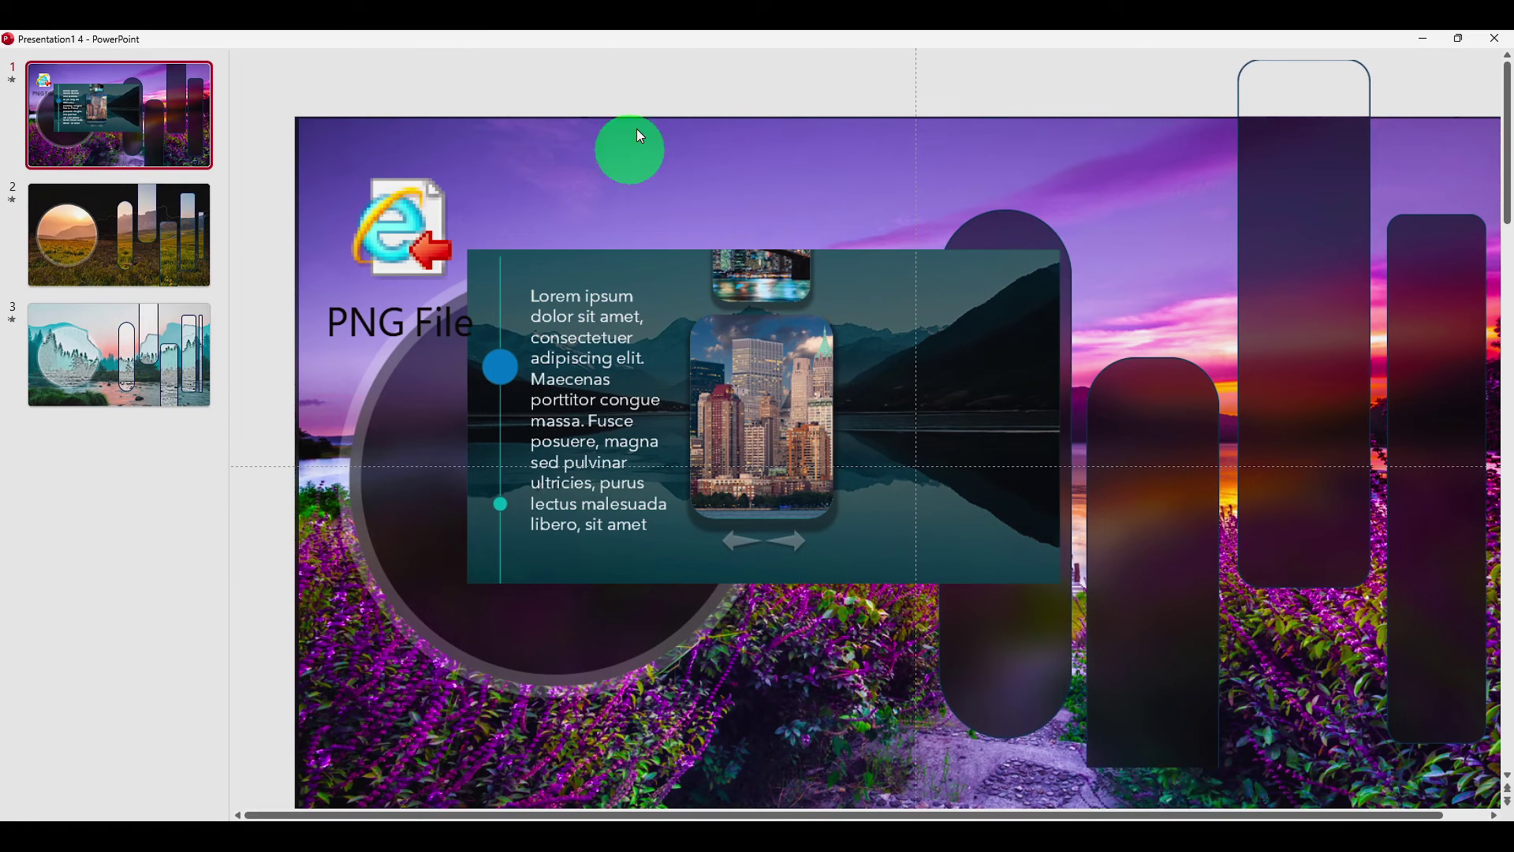
pyautogui.hotkey('ctrl', 'shift', 'F1')
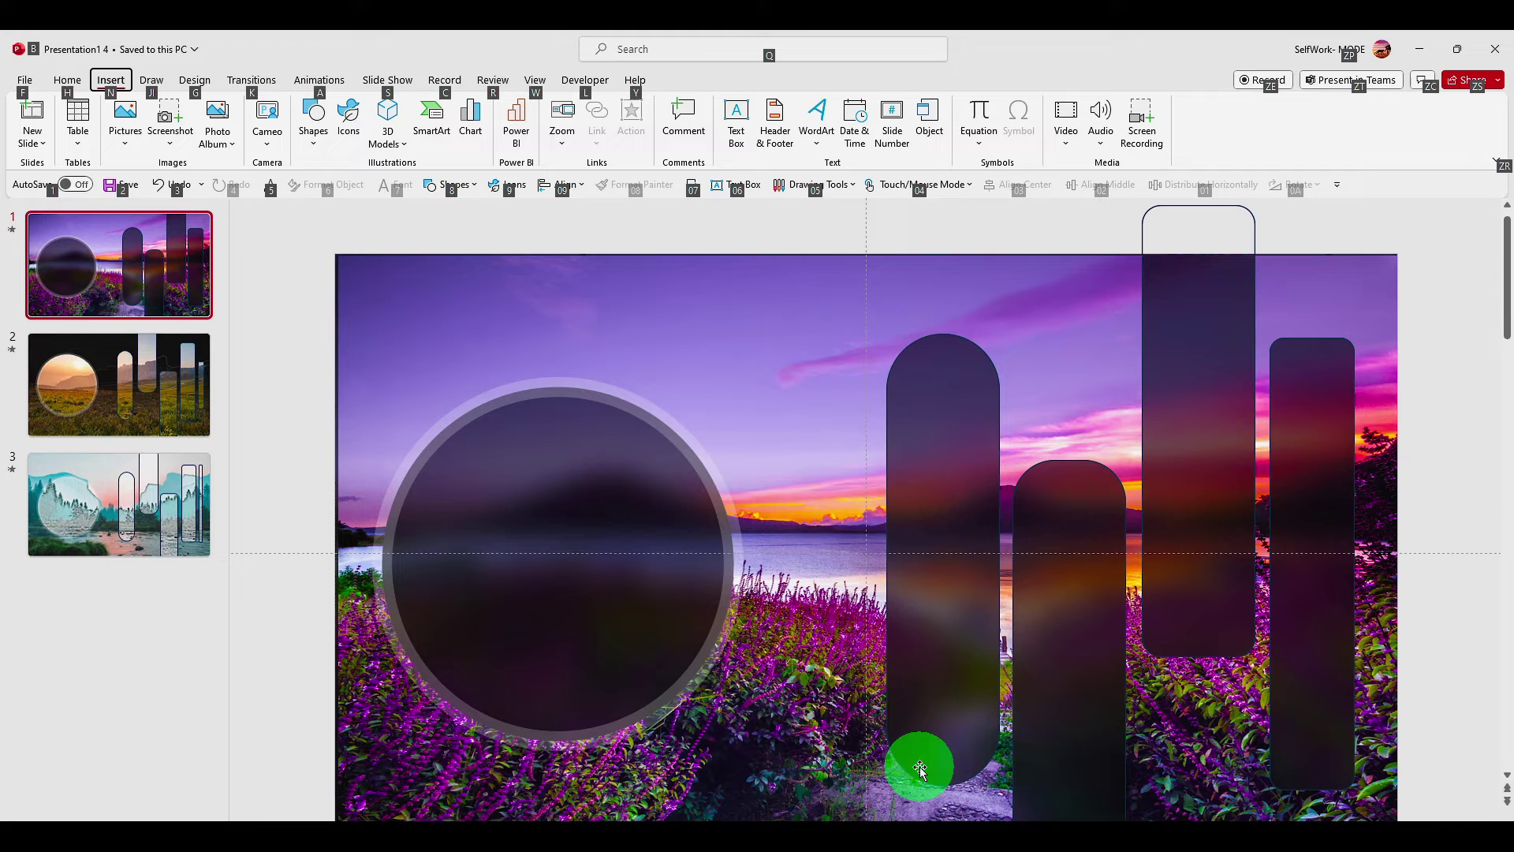
# Browse for an existing file to embed through Insert Object's Create from file.
pyautogui.click(925, 131)
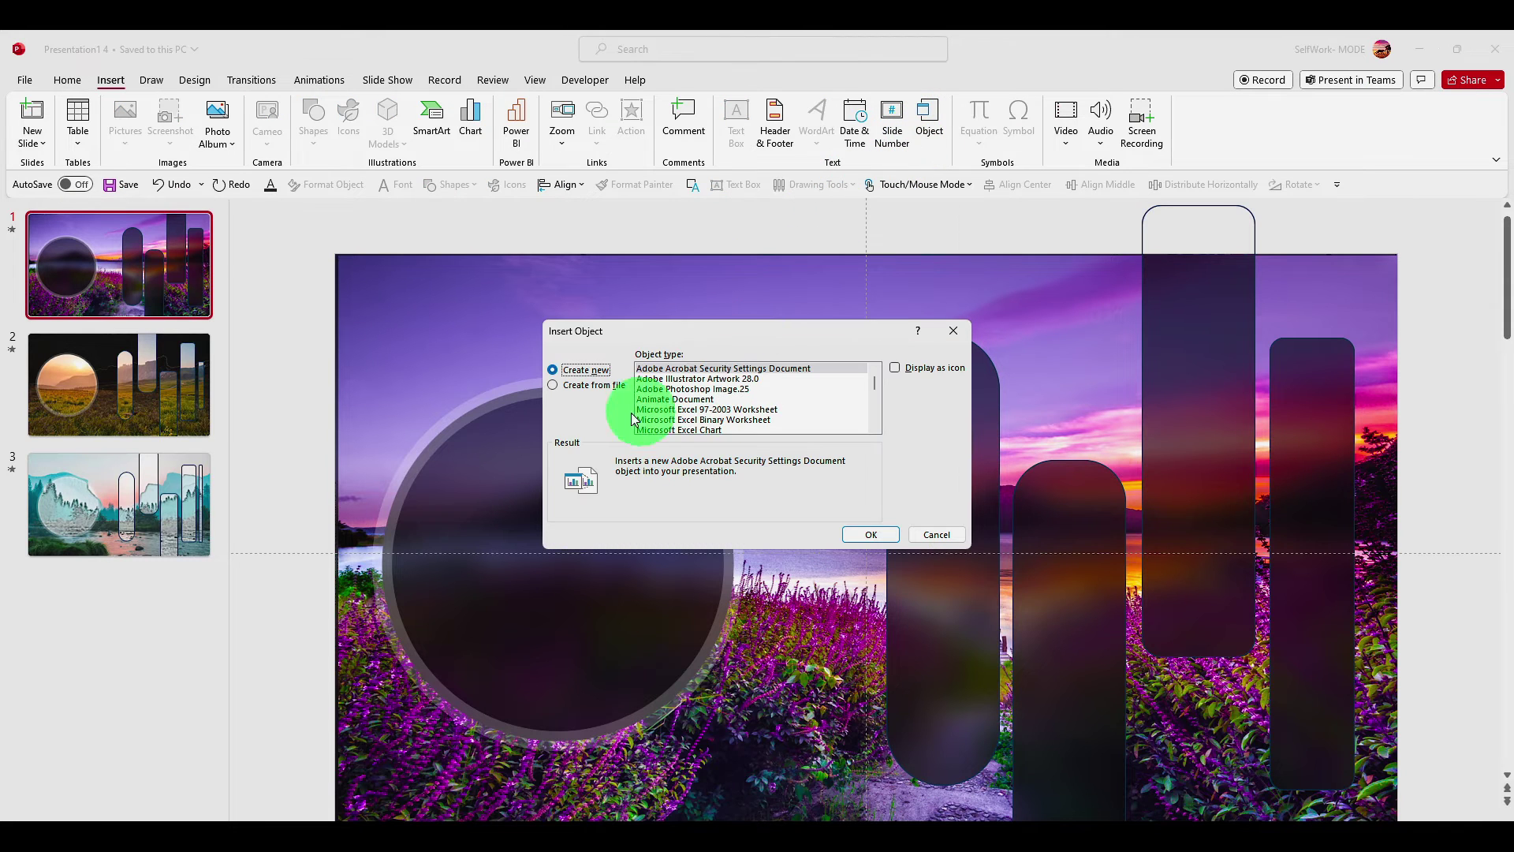
pyautogui.click(588, 385)
pyautogui.click(658, 402)
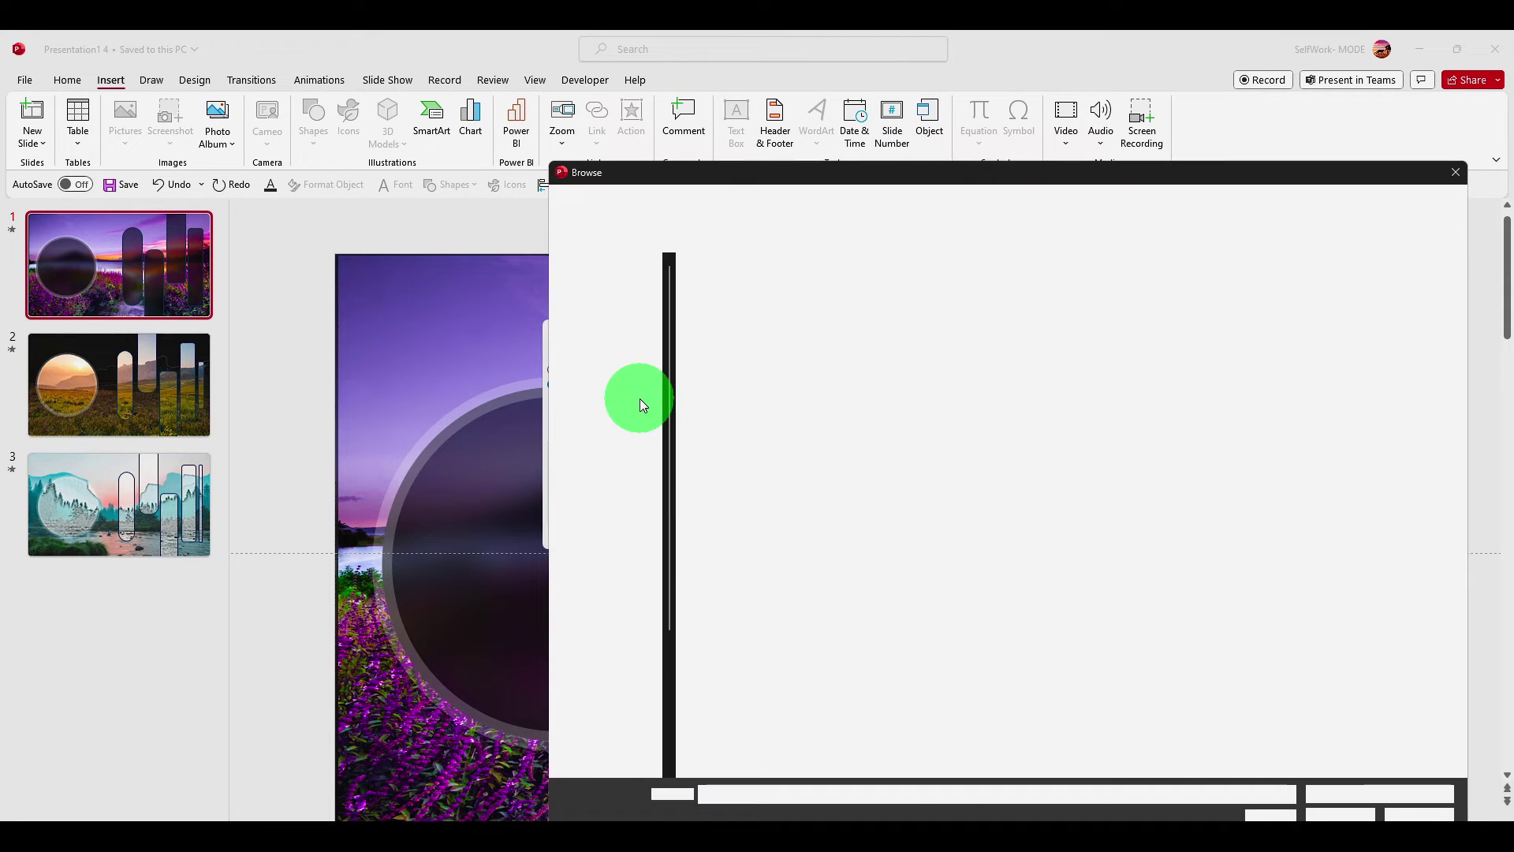
pyautogui.scroll(-3, 789, 394)
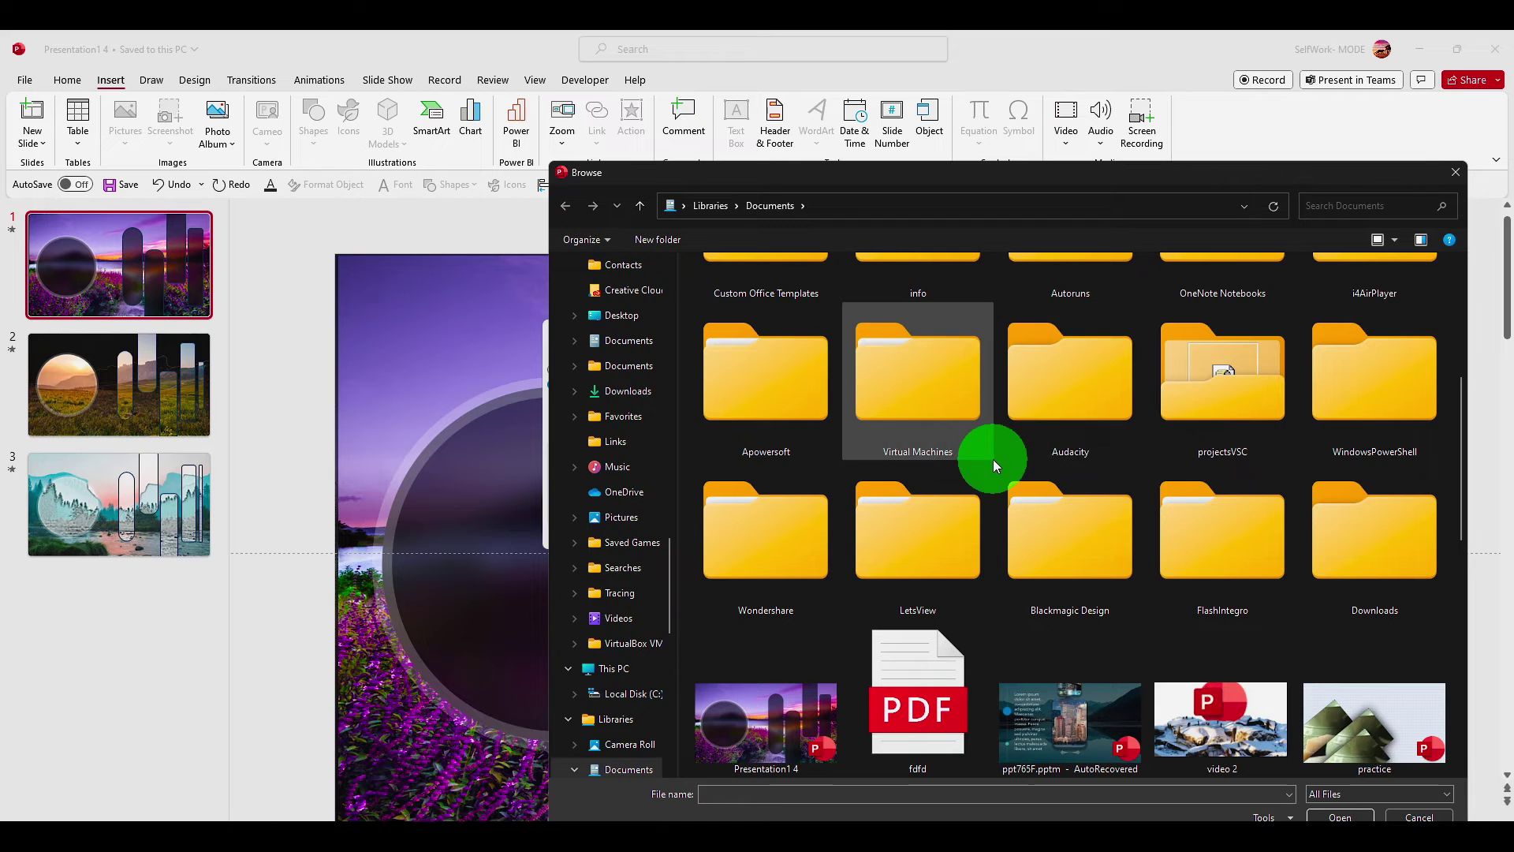
# Sort the file list descending and try embedding Presentation1 4.
pyautogui.rightClick(993, 460)
pyautogui.moveTo(1033, 493)
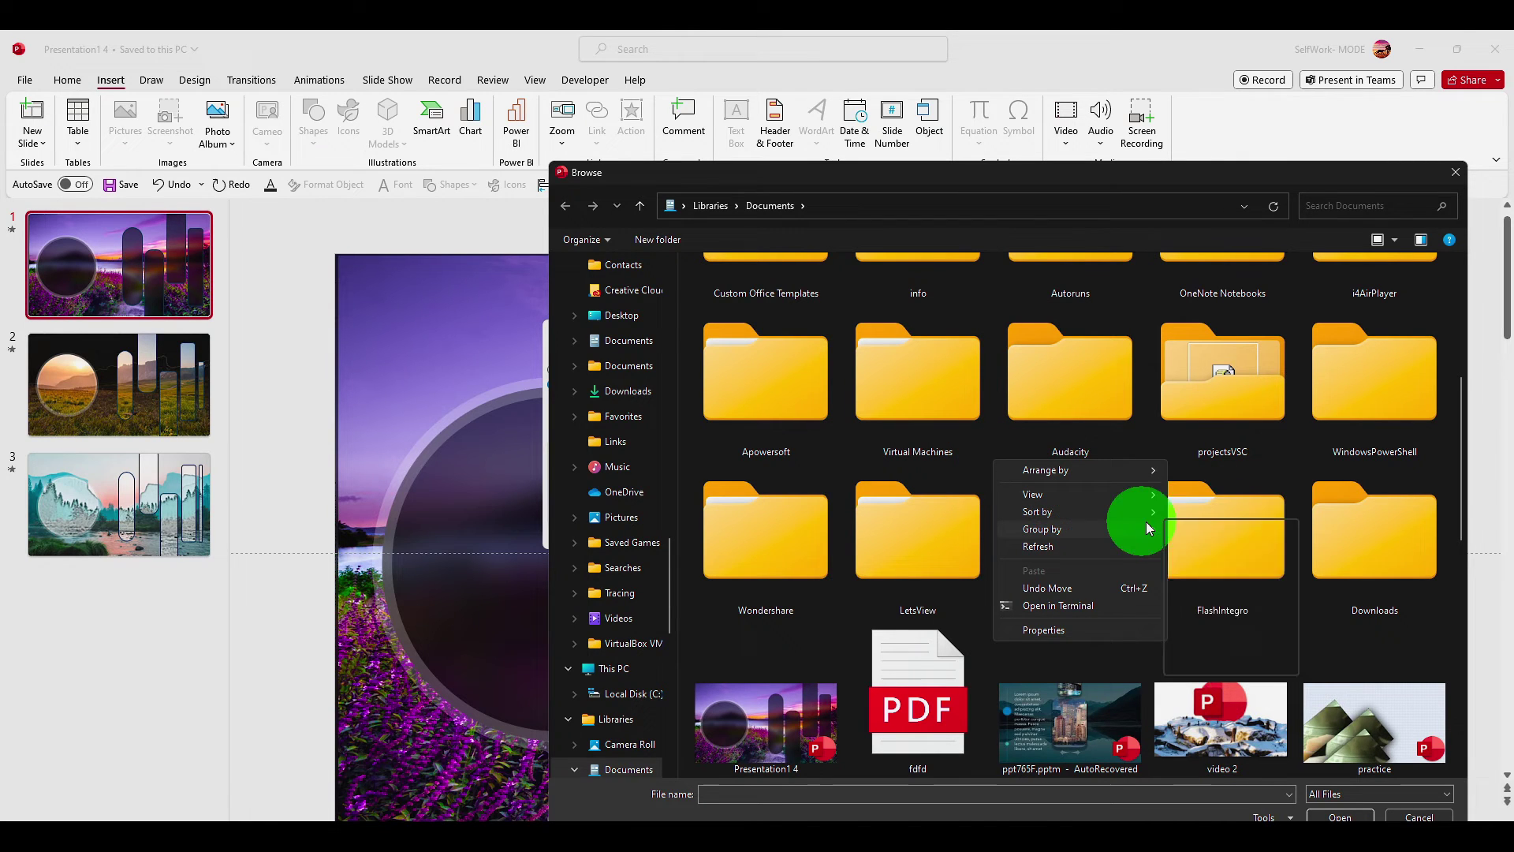
pyautogui.click(1211, 513)
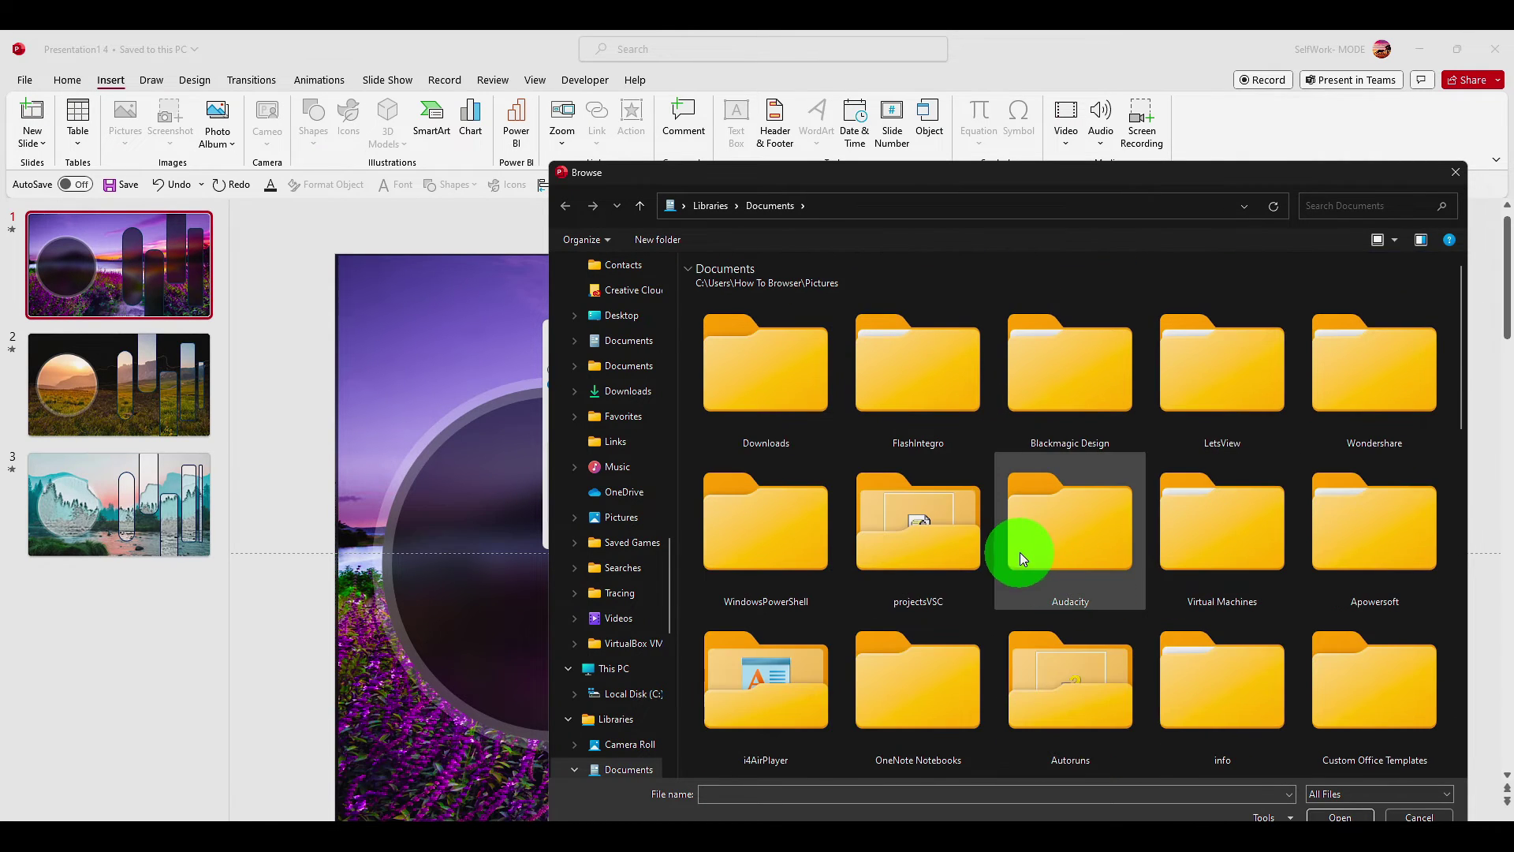
pyautogui.rightClick(998, 619)
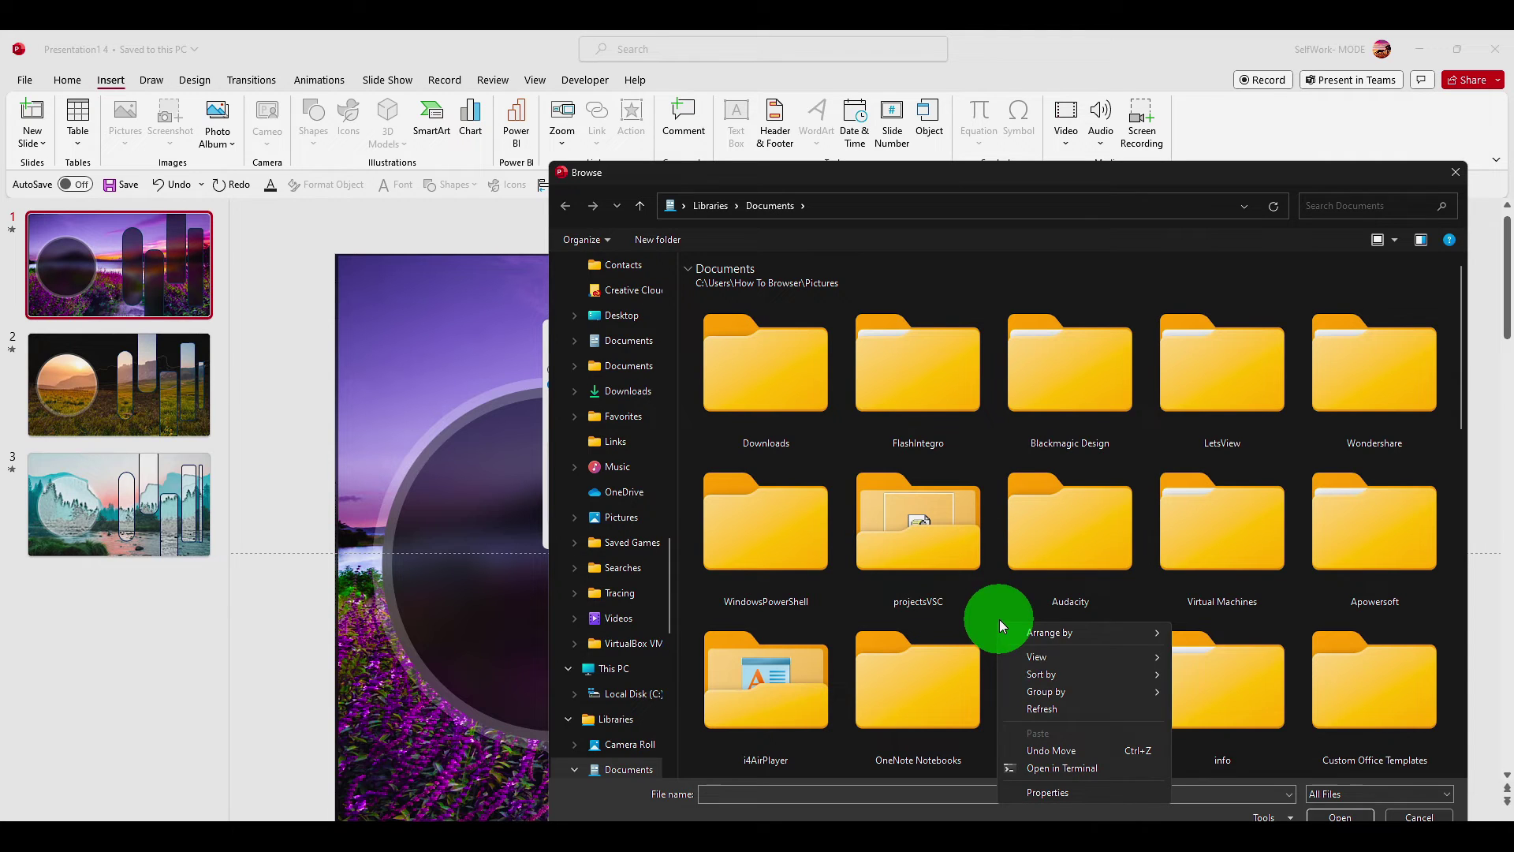
pyautogui.moveTo(1041, 675)
pyautogui.click(1211, 769)
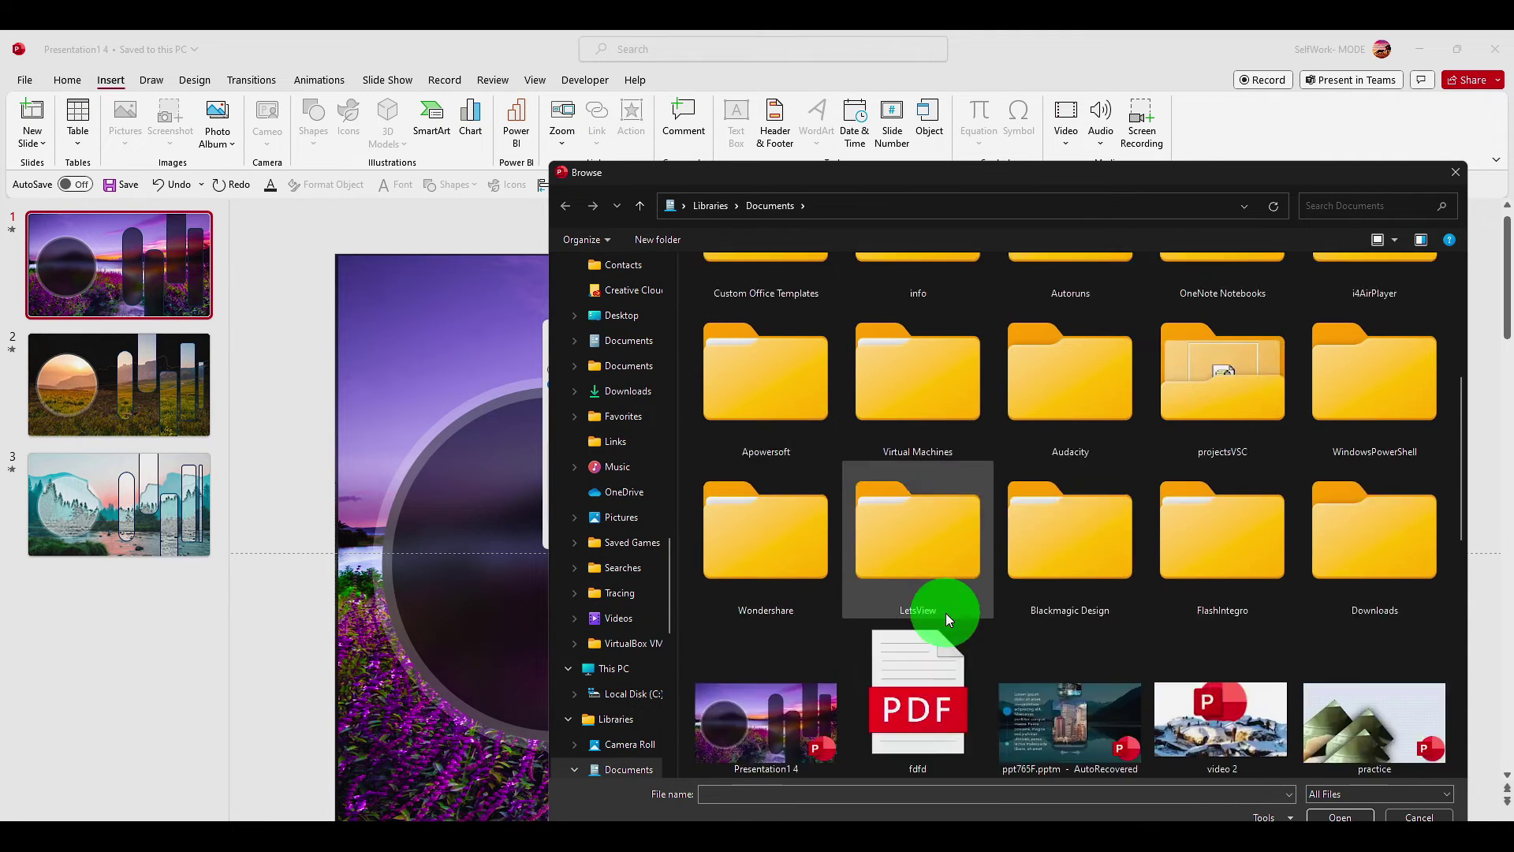
pyautogui.scroll(-2, 945, 613)
pyautogui.scroll(2, 863, 625)
pyautogui.scroll(-2, 802, 569)
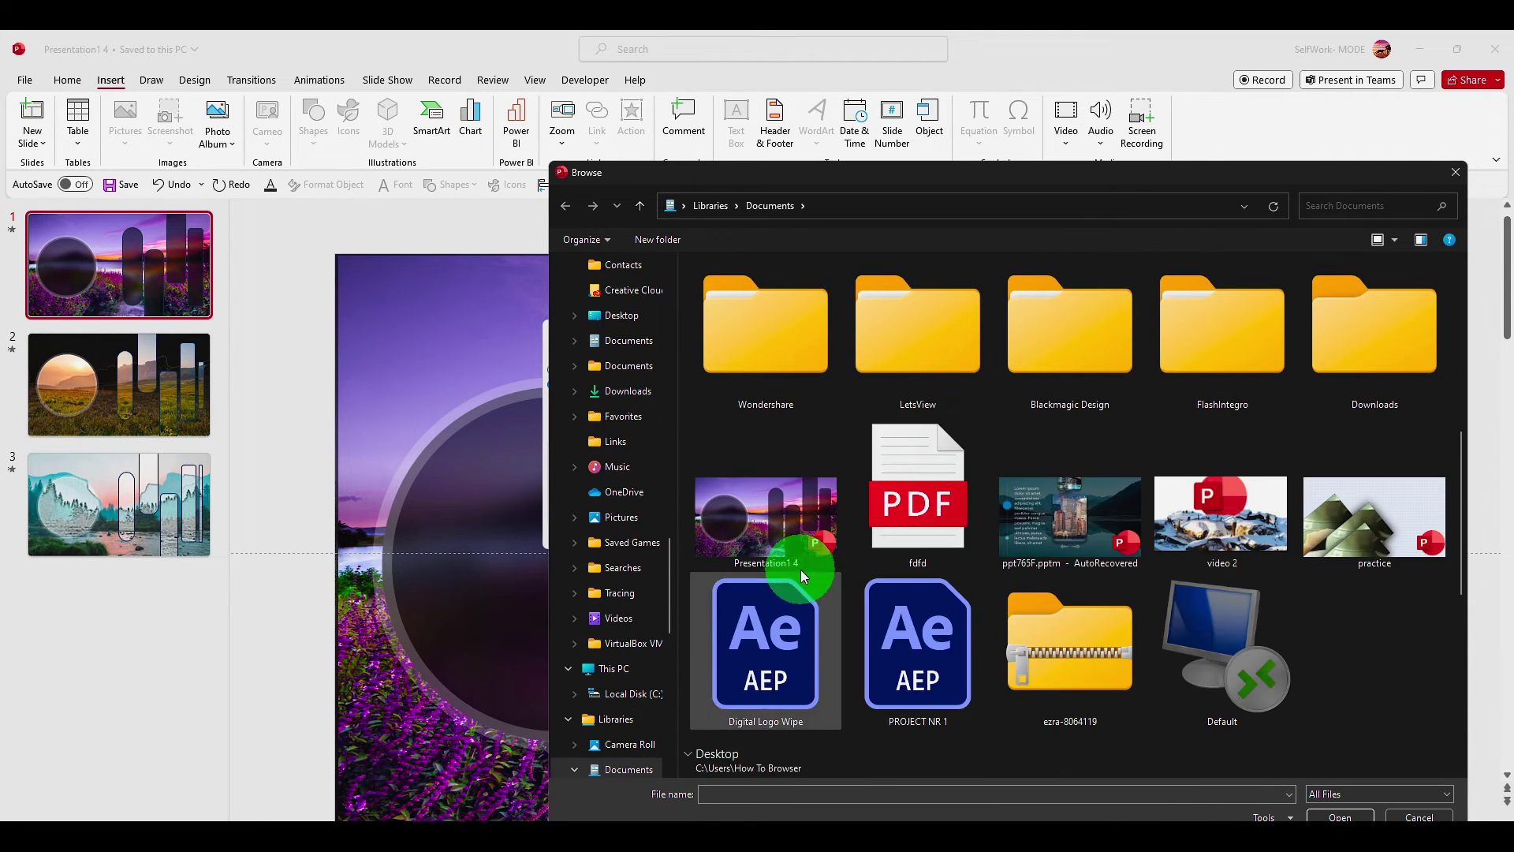
pyautogui.doubleClick(795, 522)
pyautogui.click(885, 536)
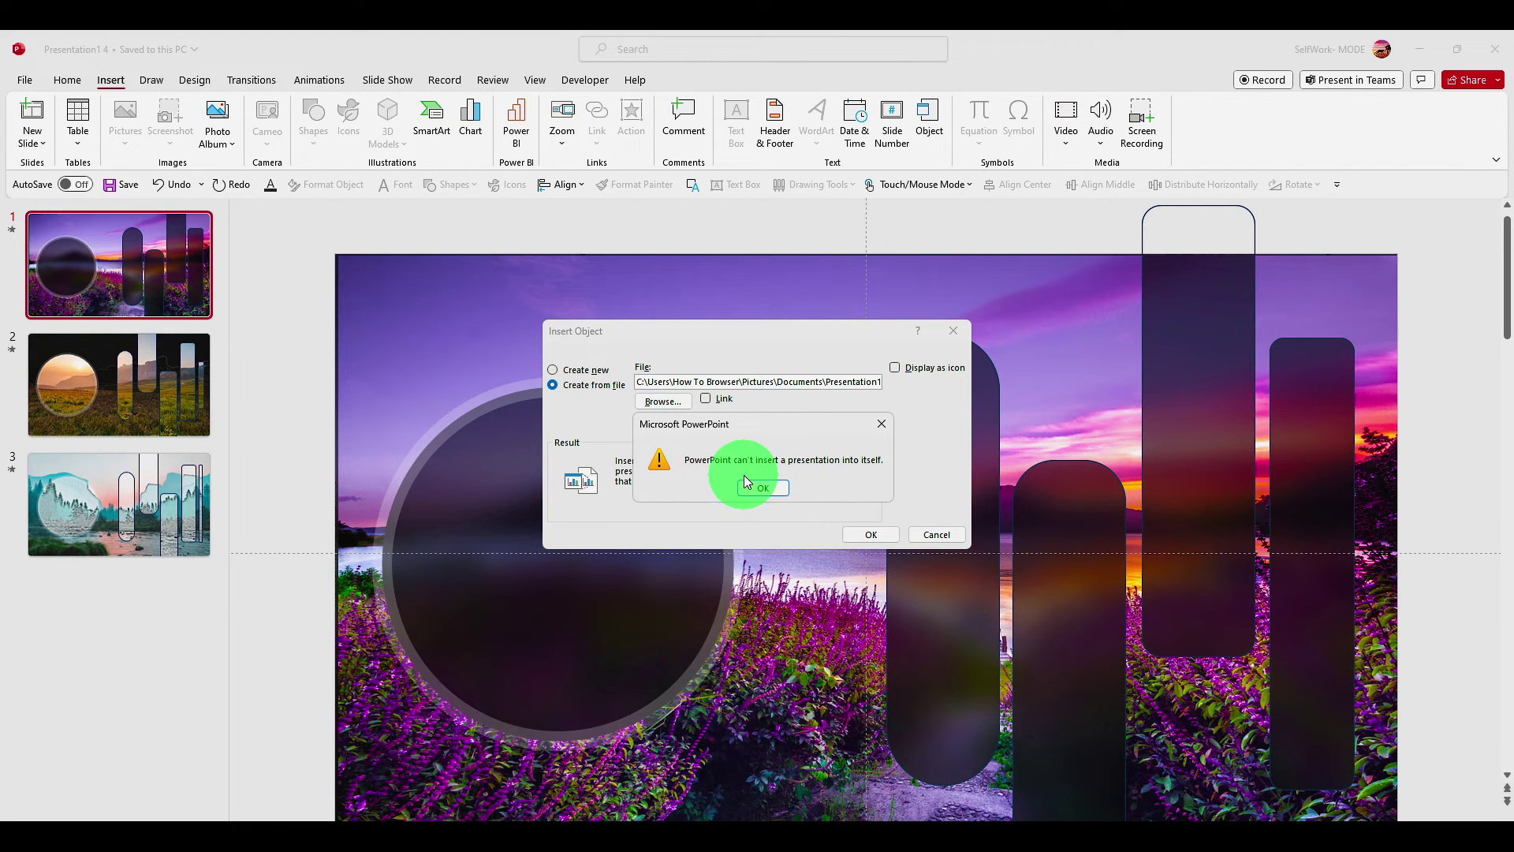
# Dismiss the warning, tick Display as icon, and retry, getting the same warning.
pyautogui.click(763, 489)
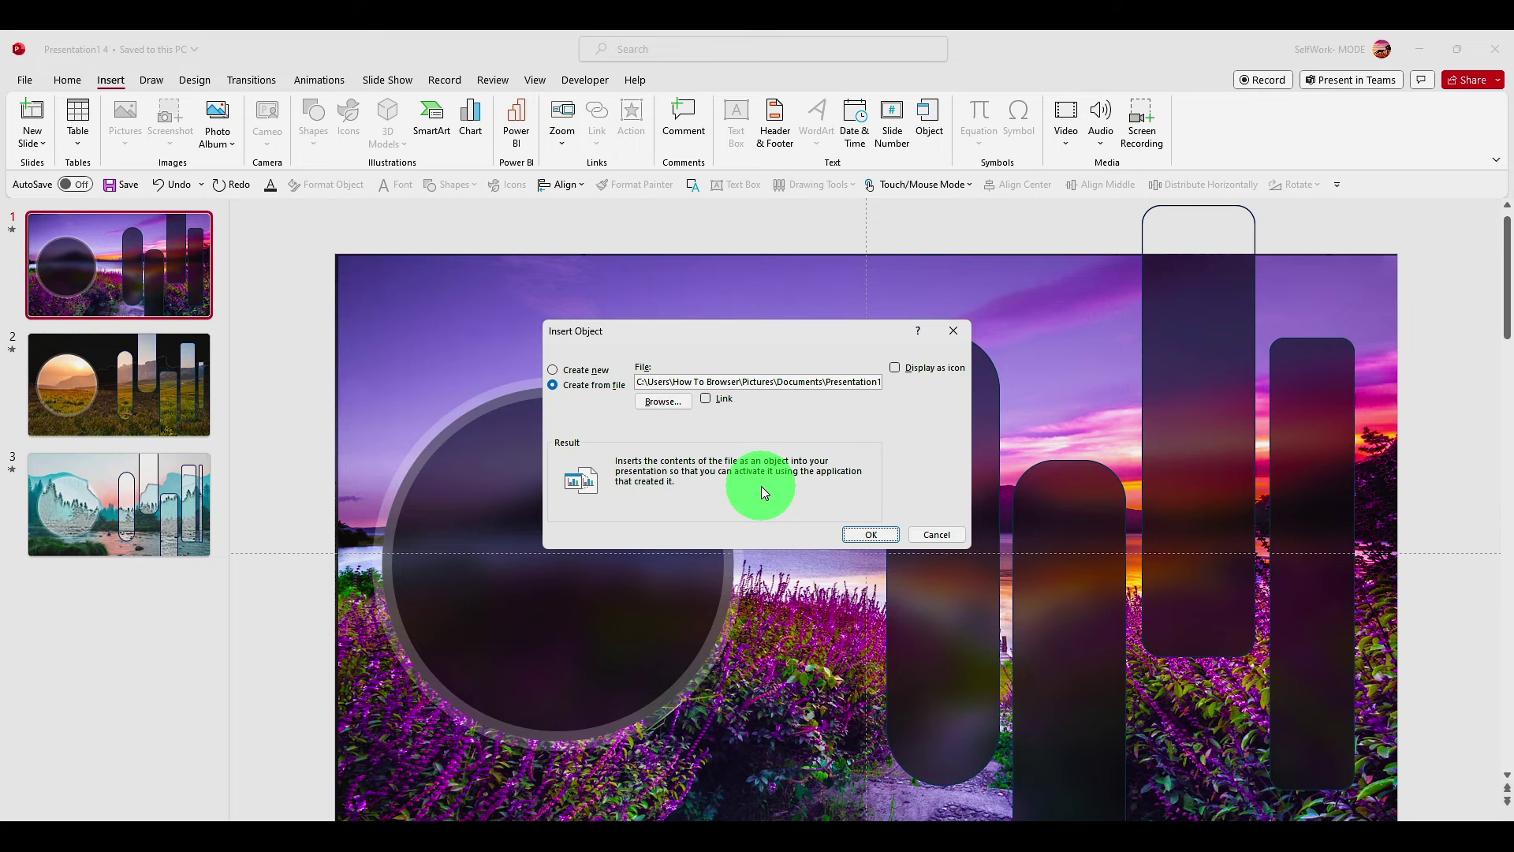
pyautogui.click(893, 370)
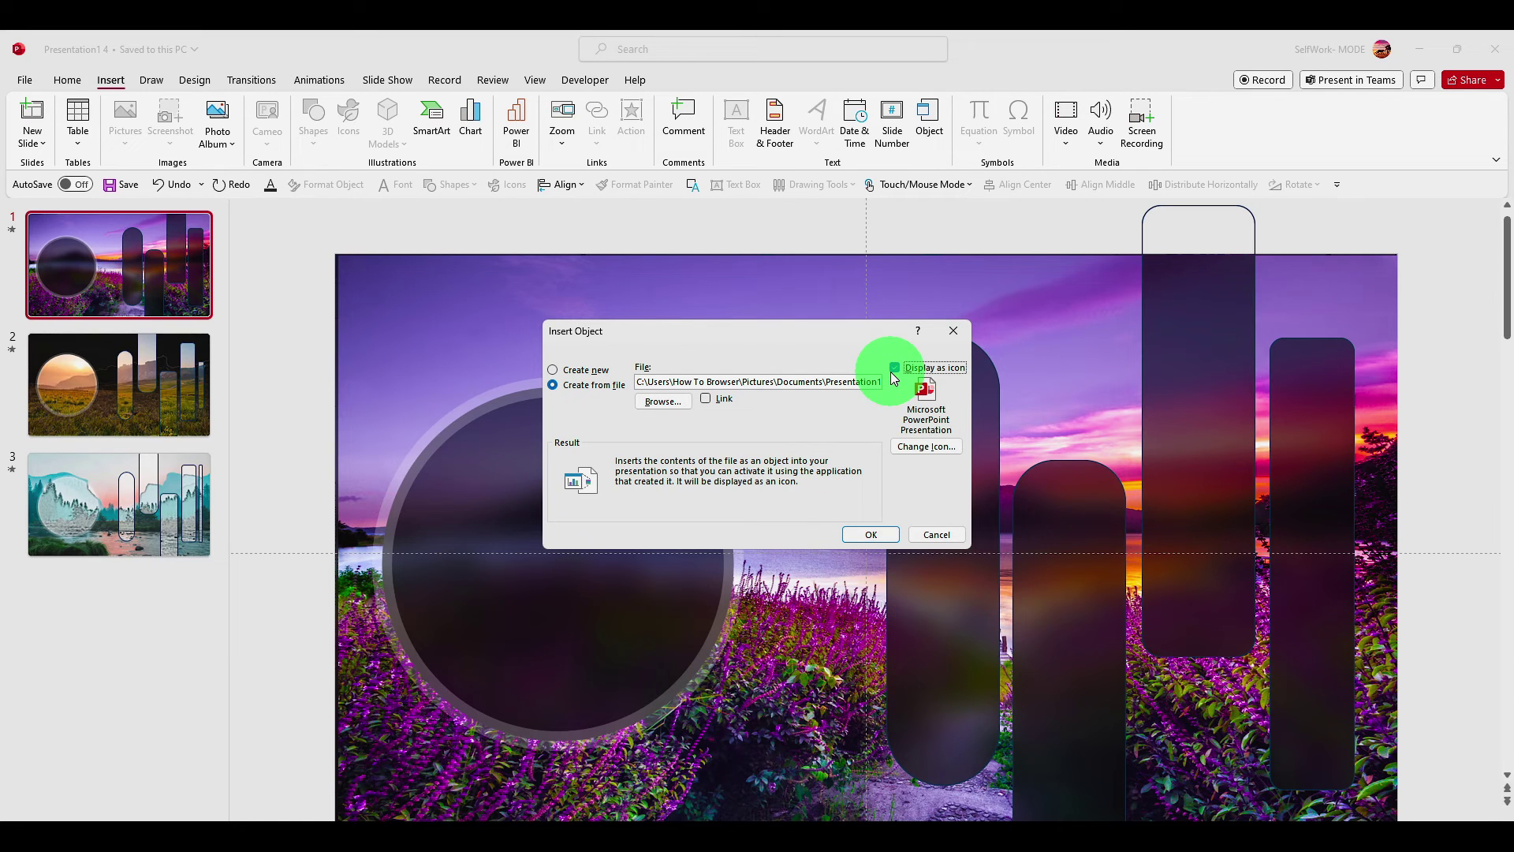
pyautogui.click(872, 534)
pyautogui.click(763, 487)
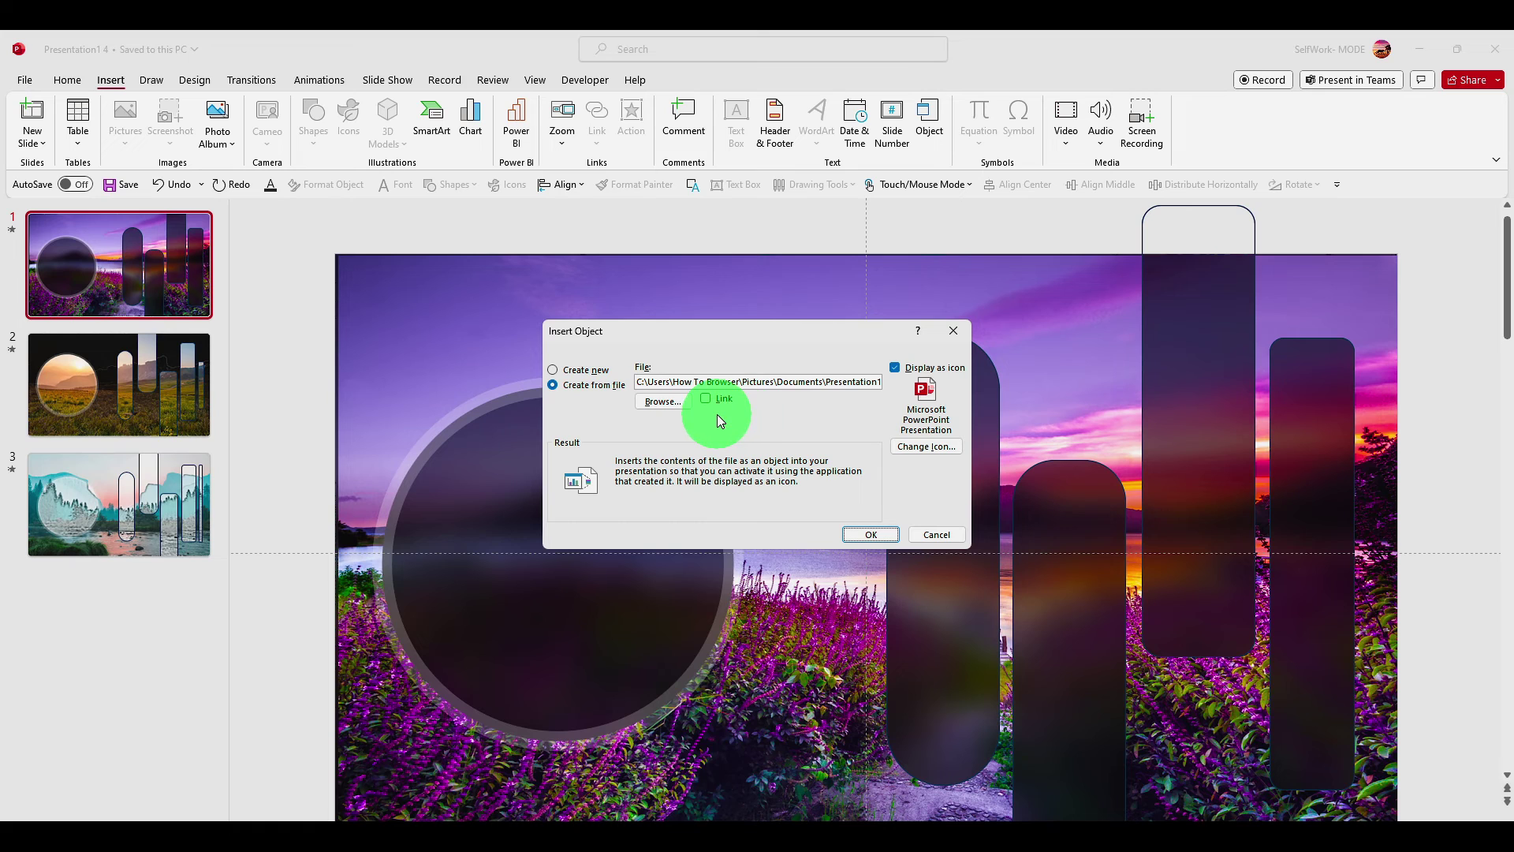
# Give Presentation1 4 a different PowerPoint icon and retry, dismissing the repeated can't-insert warning.
pyautogui.moveTo(892, 342); pyautogui.dragTo(727, 278)
pyautogui.click(765, 391)
pyautogui.click(541, 355)
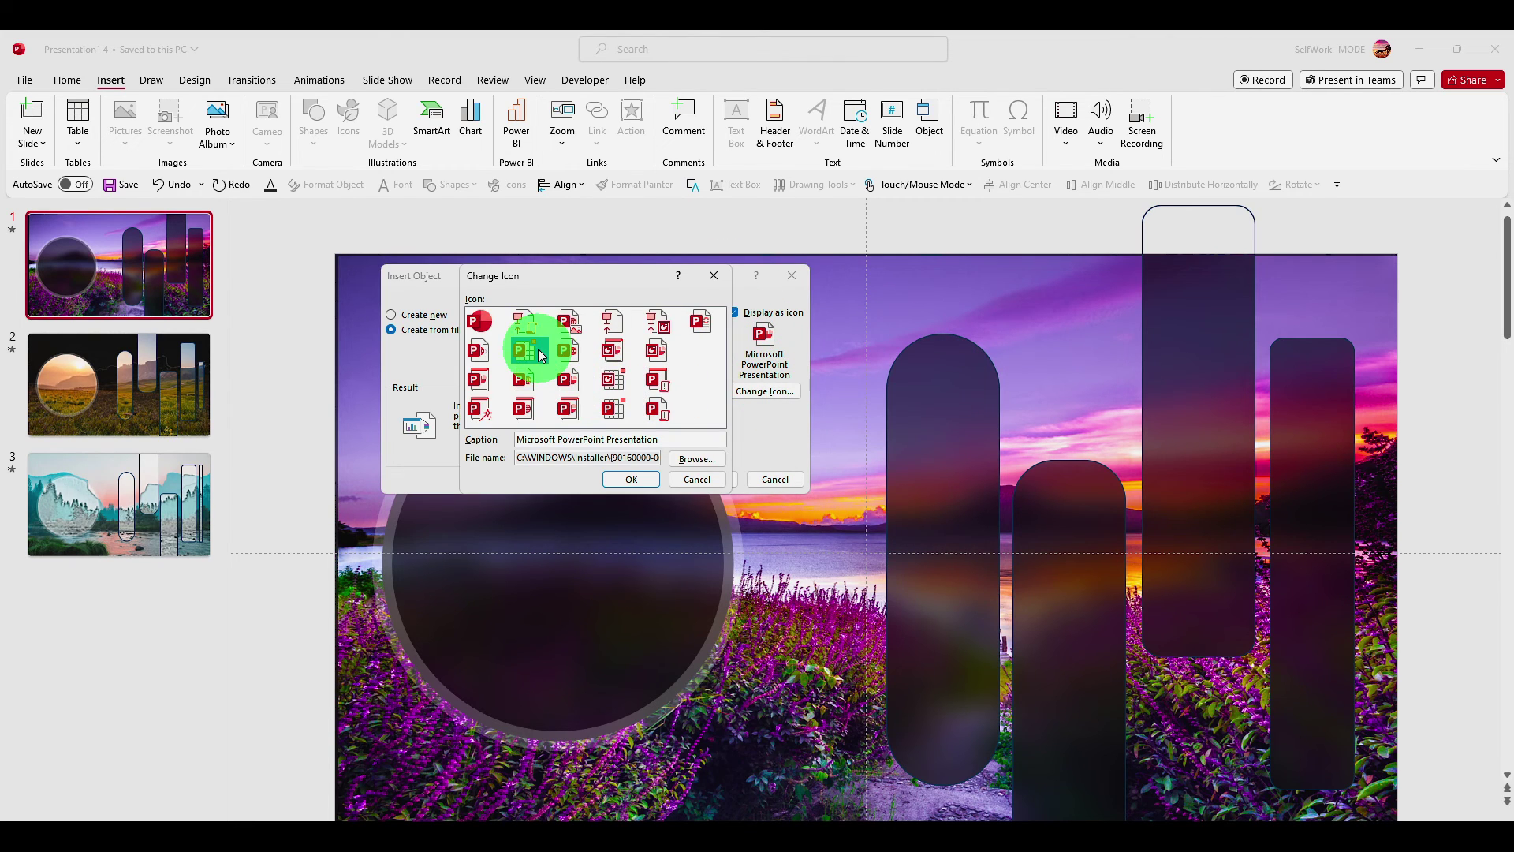
pyautogui.click(609, 383)
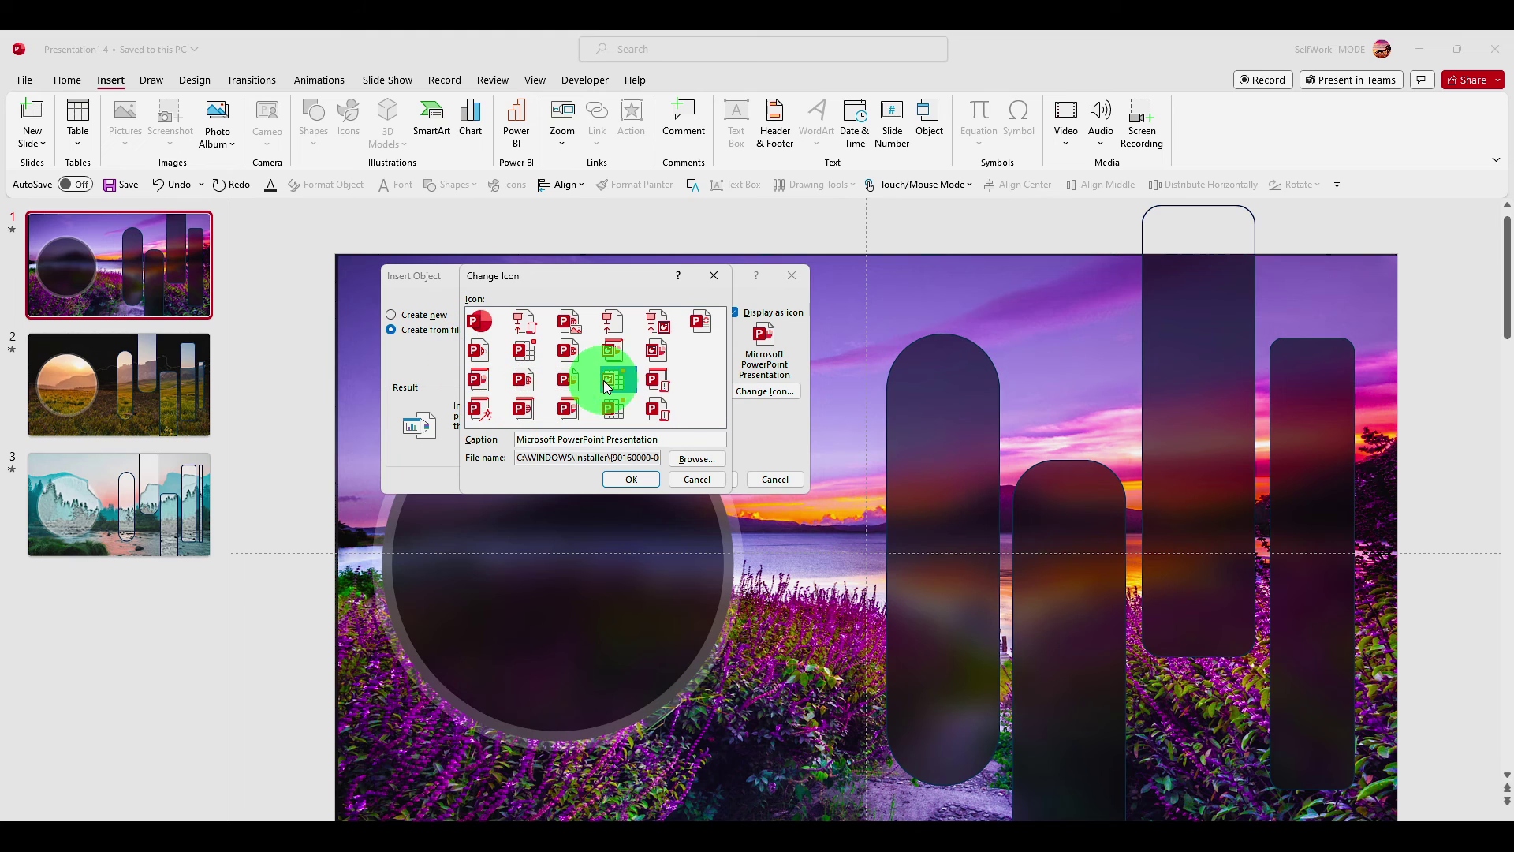
pyautogui.click(631, 479)
pyautogui.click(714, 479)
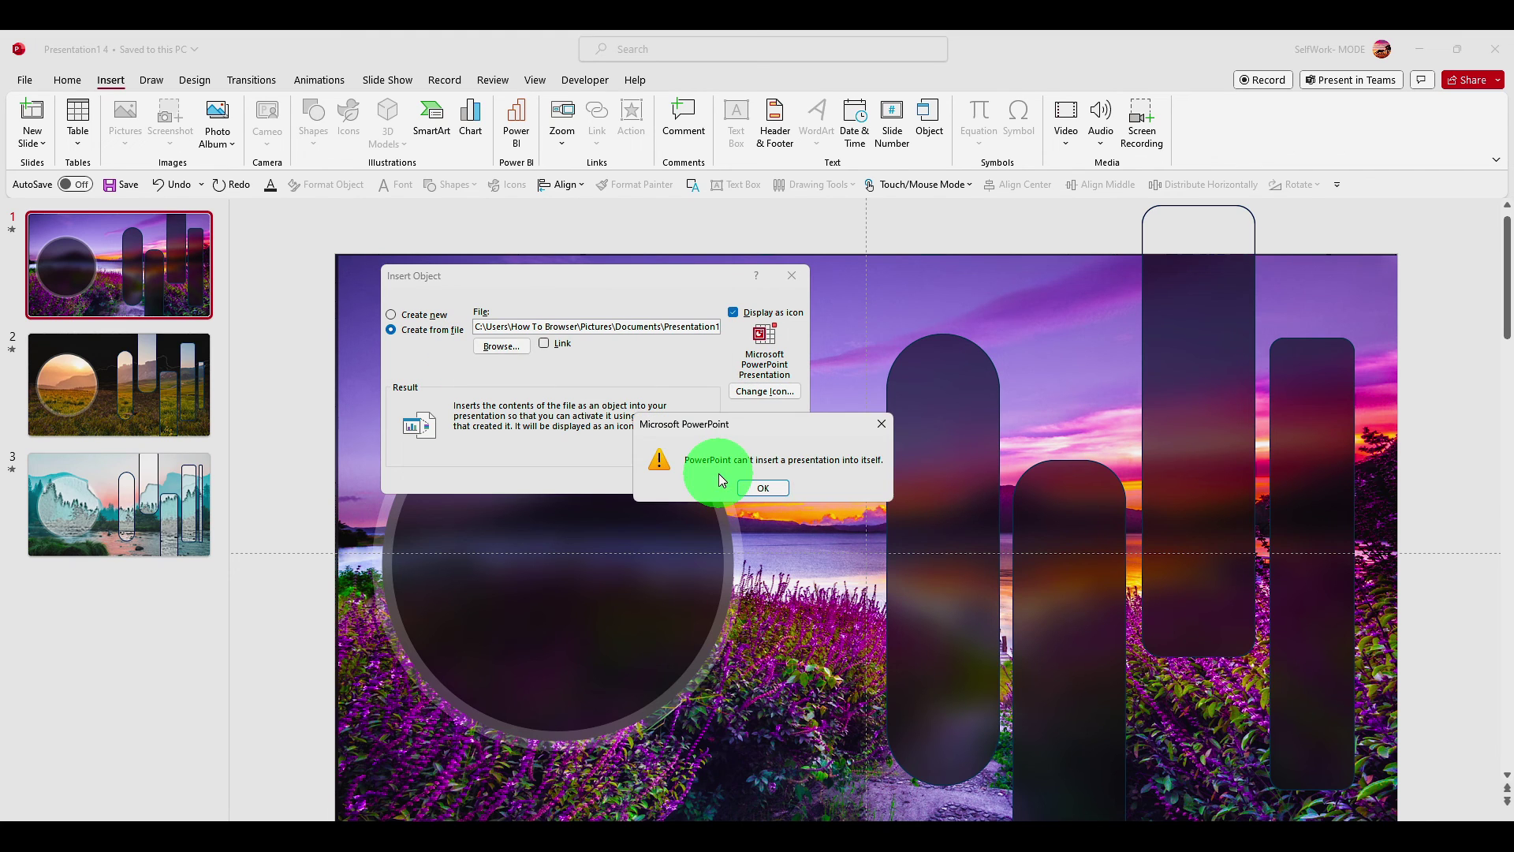
pyautogui.click(755, 491)
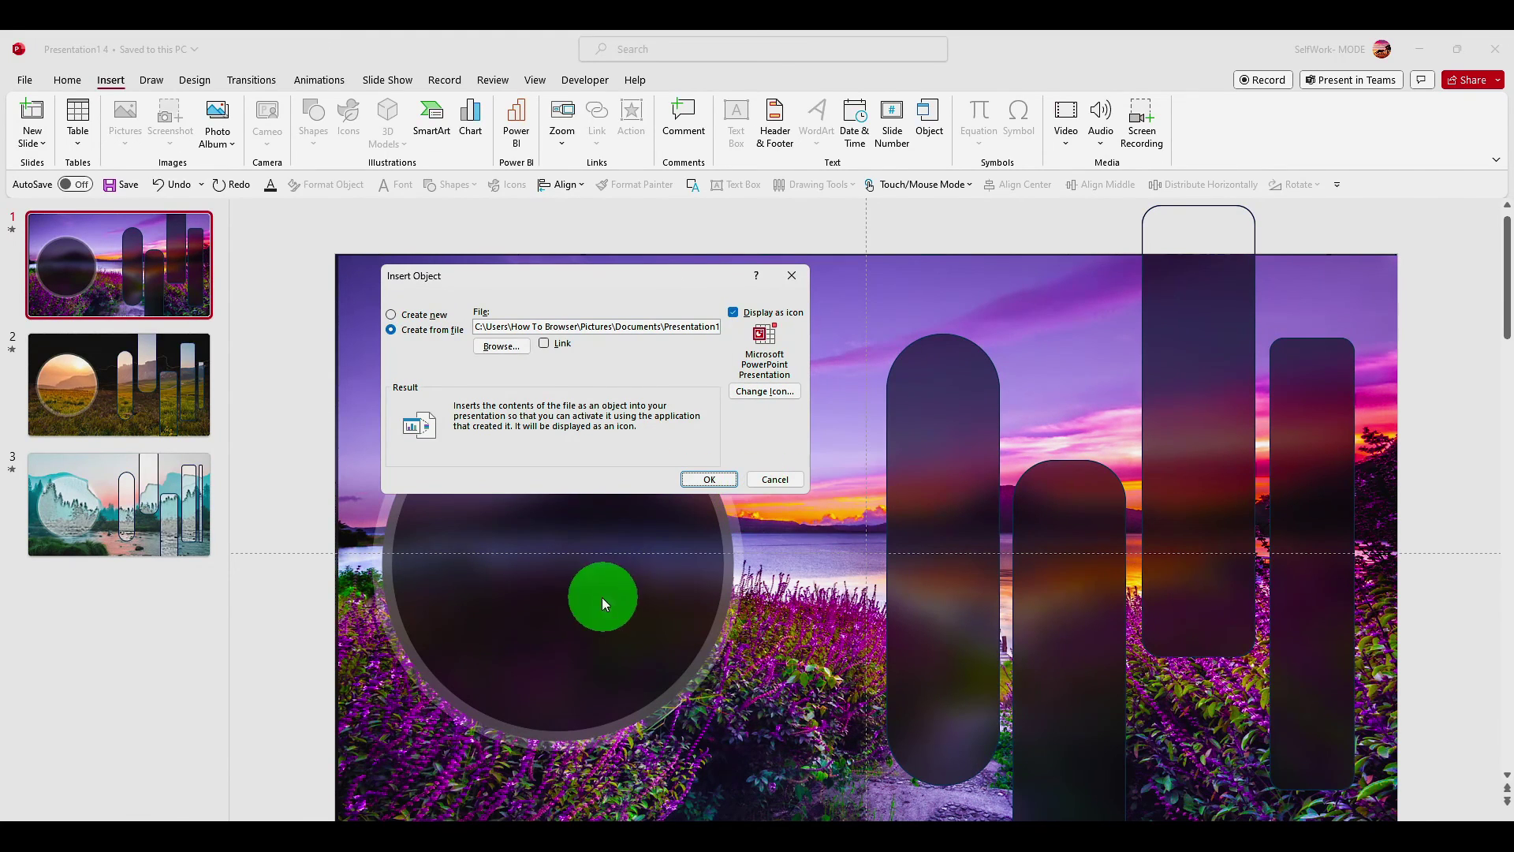
pyautogui.click(328, 803)
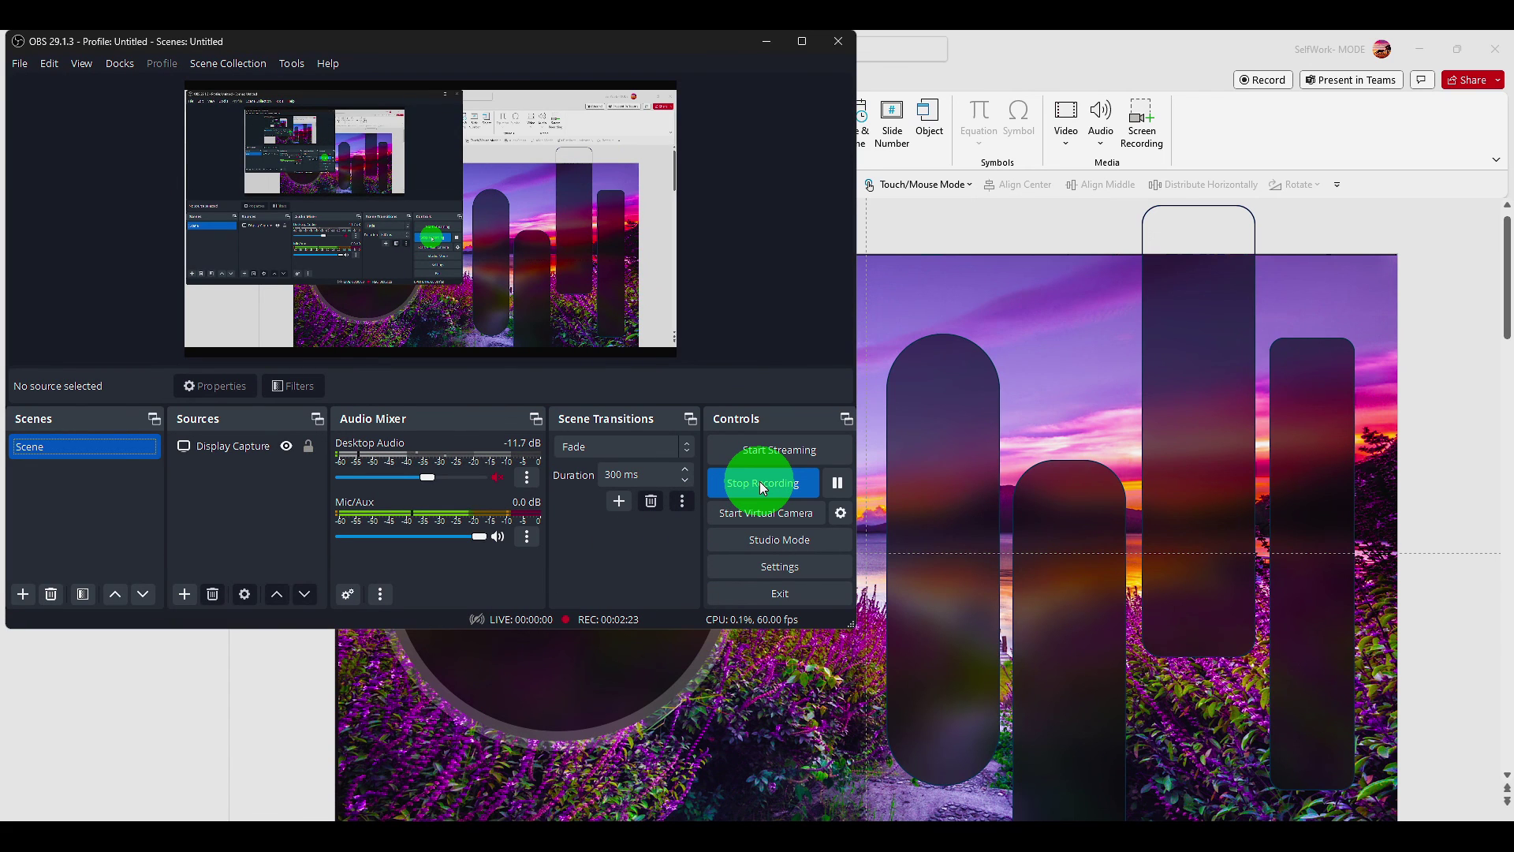